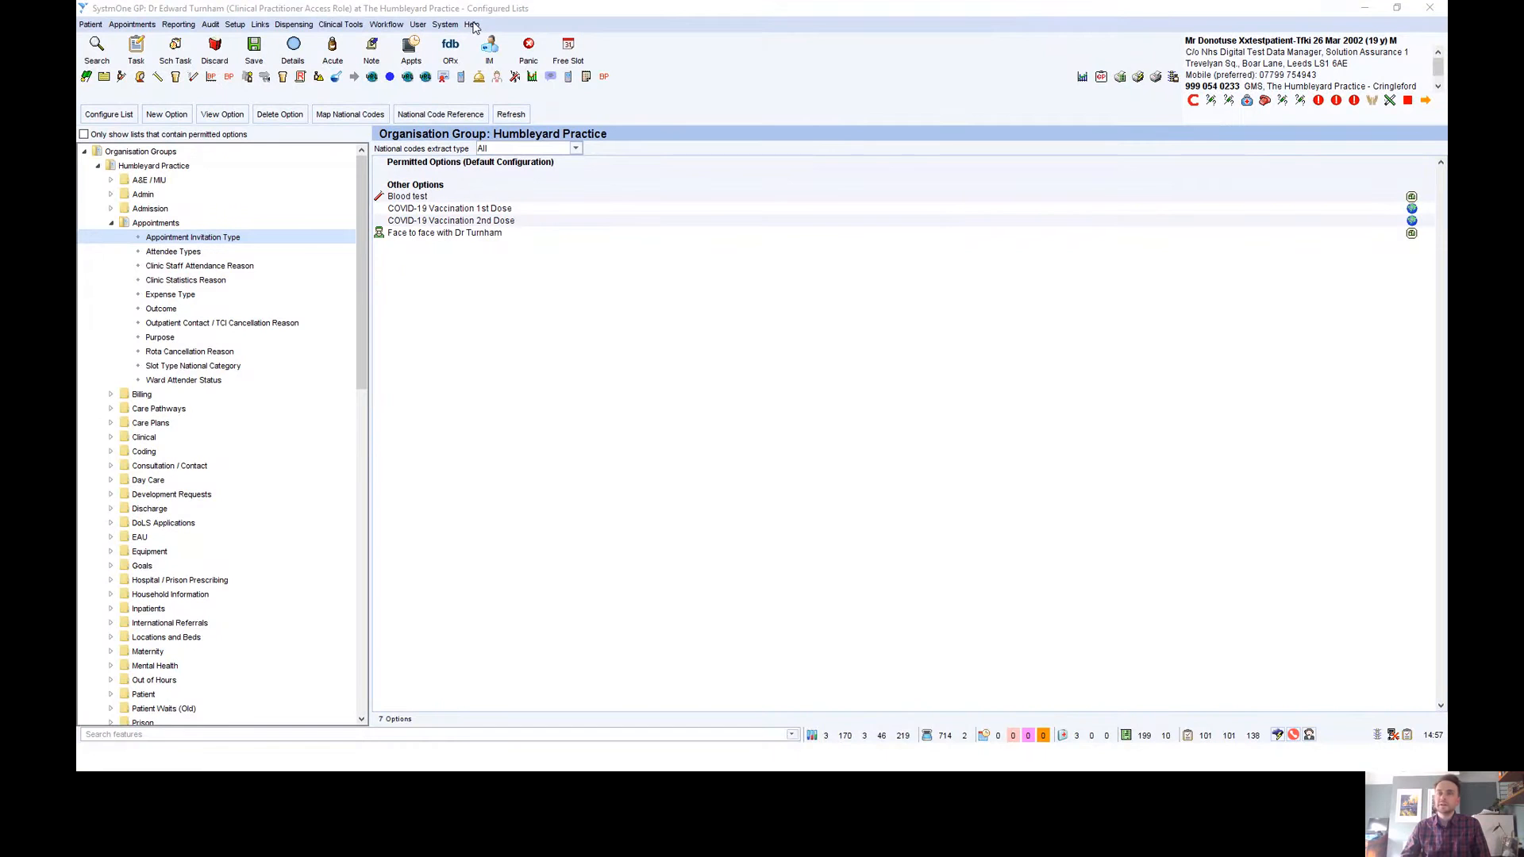
# - Open the Bulk Register and Appointment Booking Website guide from the support documents and training guides
pyautogui.click(473, 24)
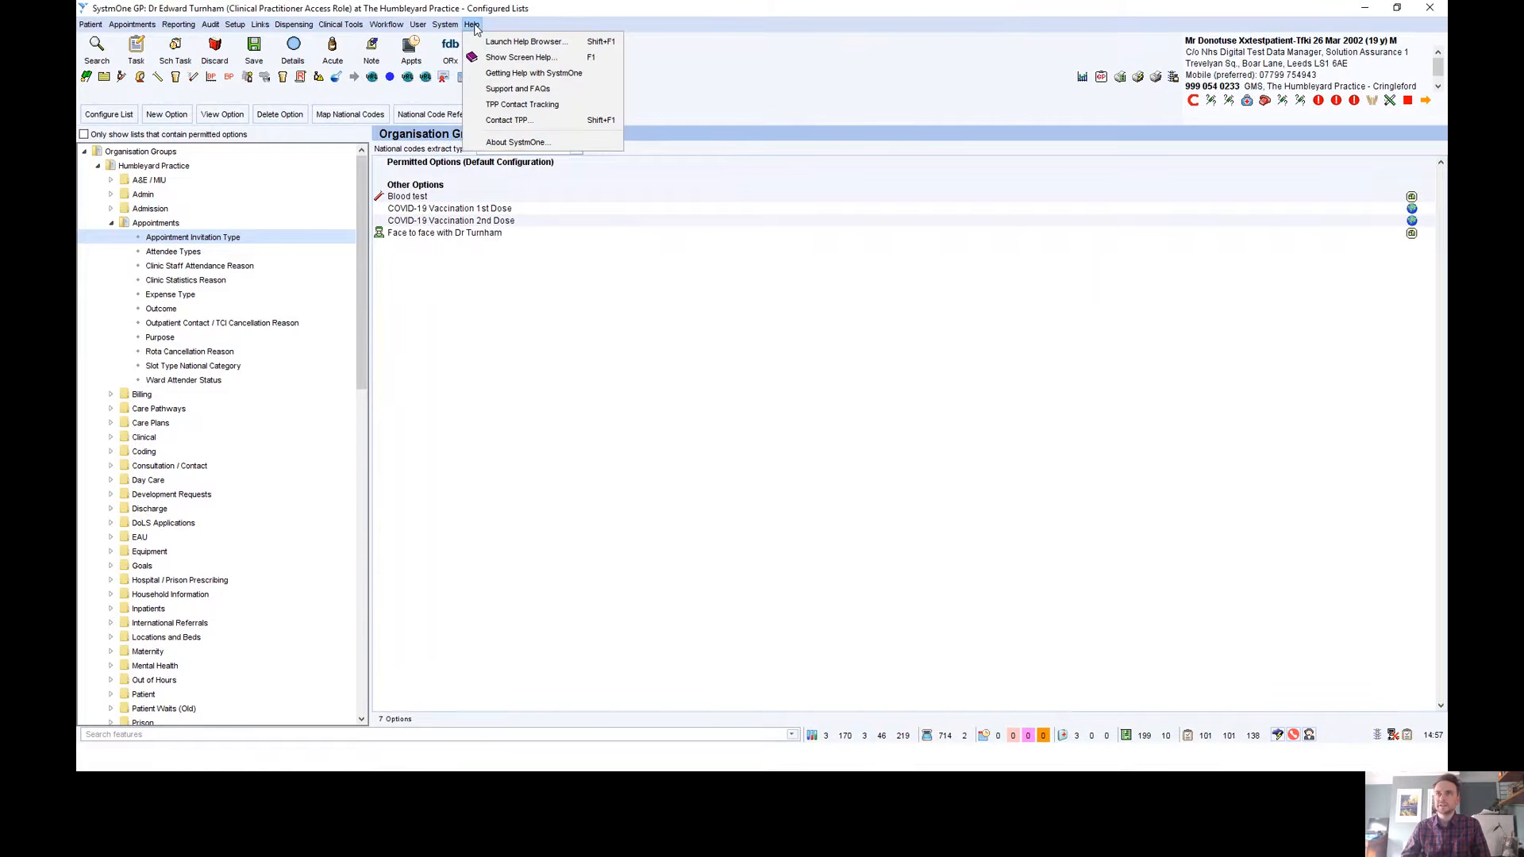
pyautogui.click(514, 89)
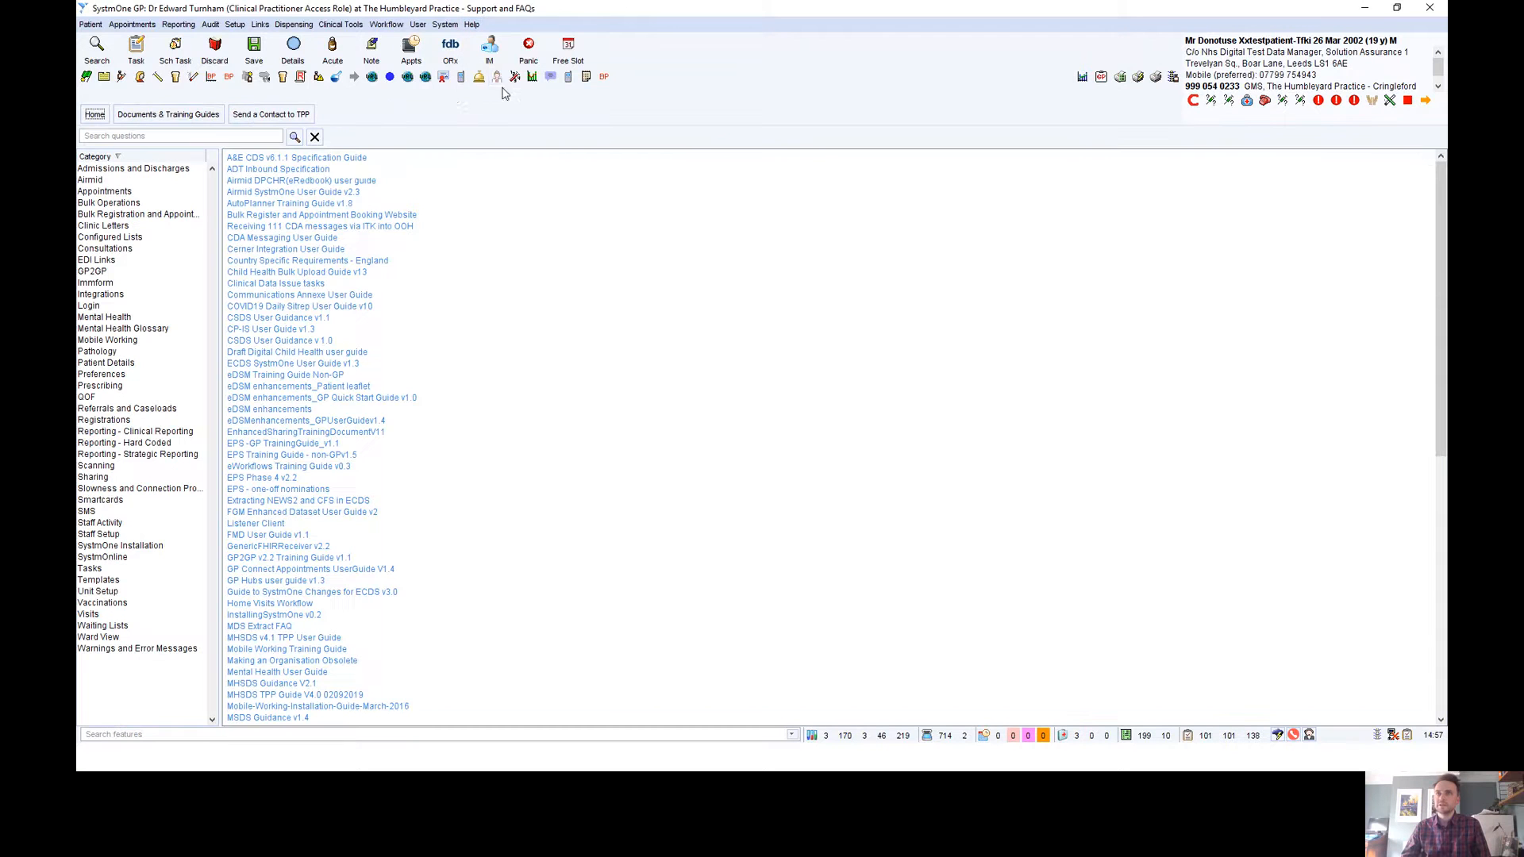
pyautogui.click(186, 116)
pyautogui.click(303, 220)
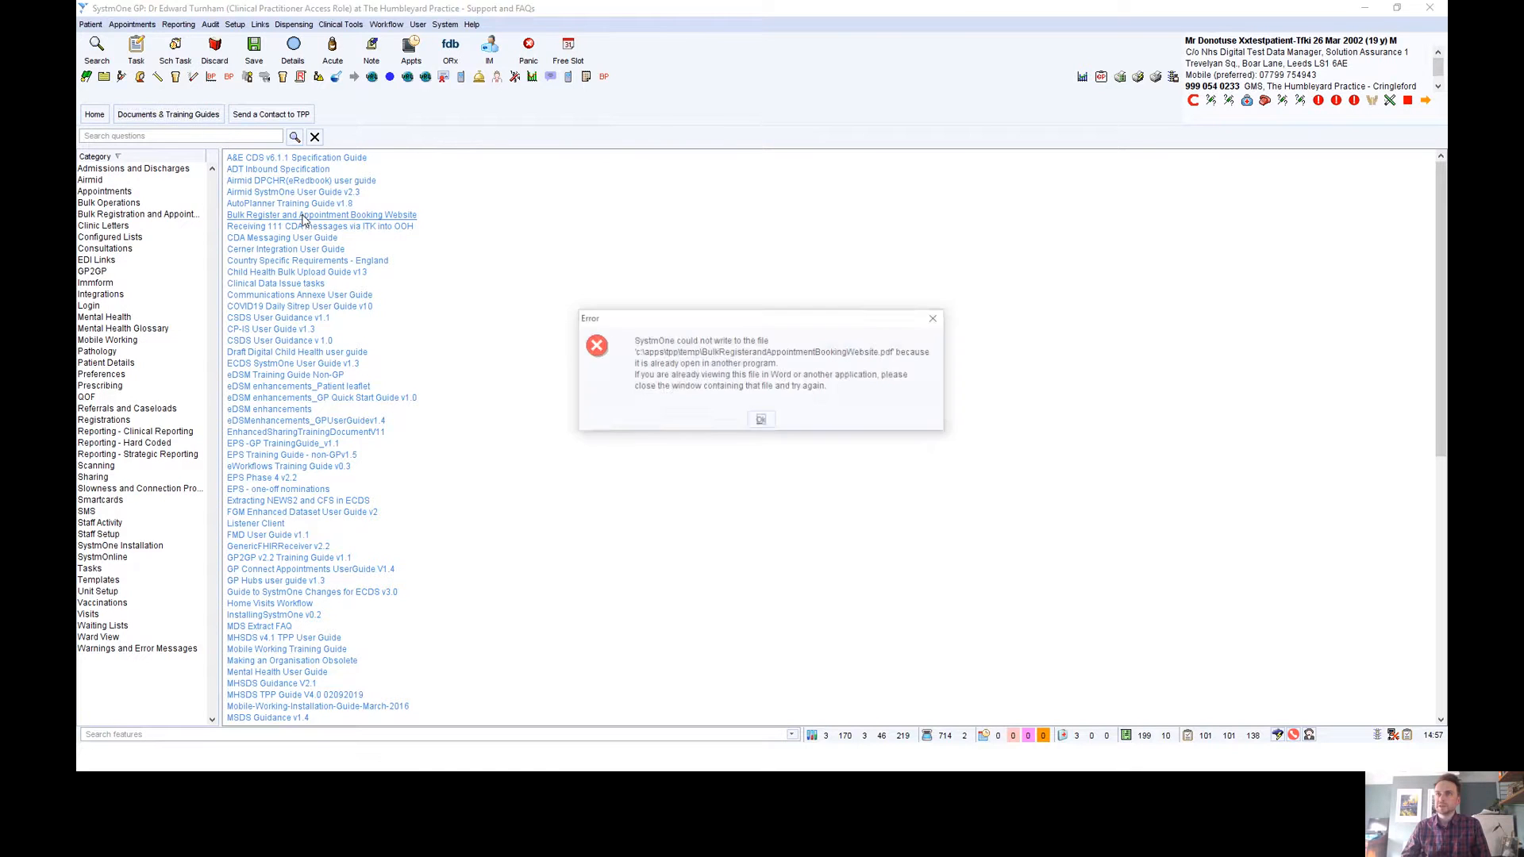
pyautogui.click(763, 425)
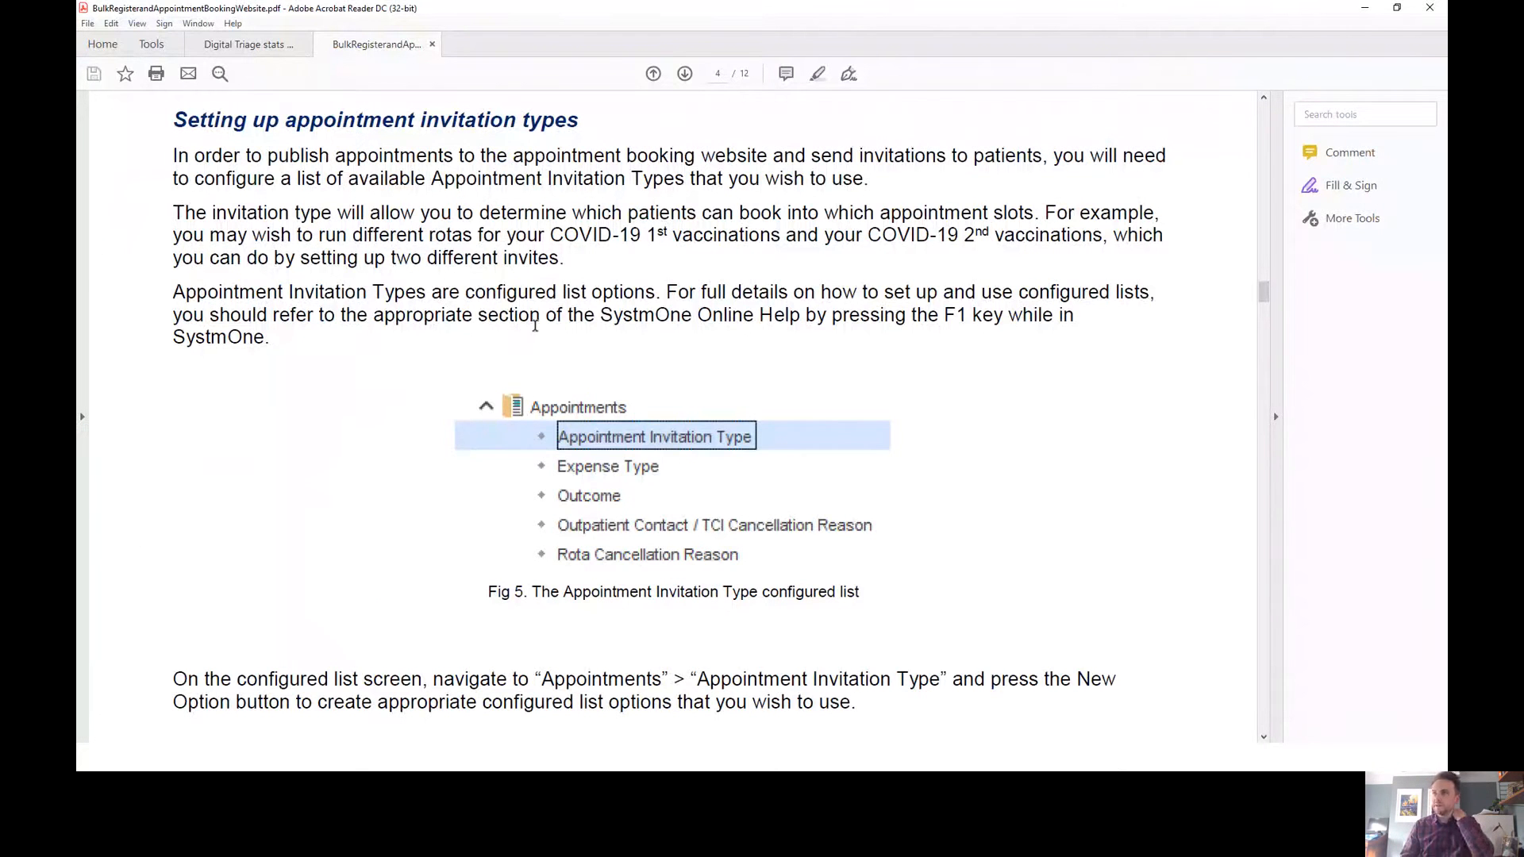
# - Read the guide's section on setting up appointment invitation types, including the example types, and return to SystmOne
pyautogui.scroll(-1, 903, 453)
pyautogui.scroll(1, 903, 454)
pyautogui.scroll(-8, 904, 453)
pyautogui.scroll(-5, 911, 436)
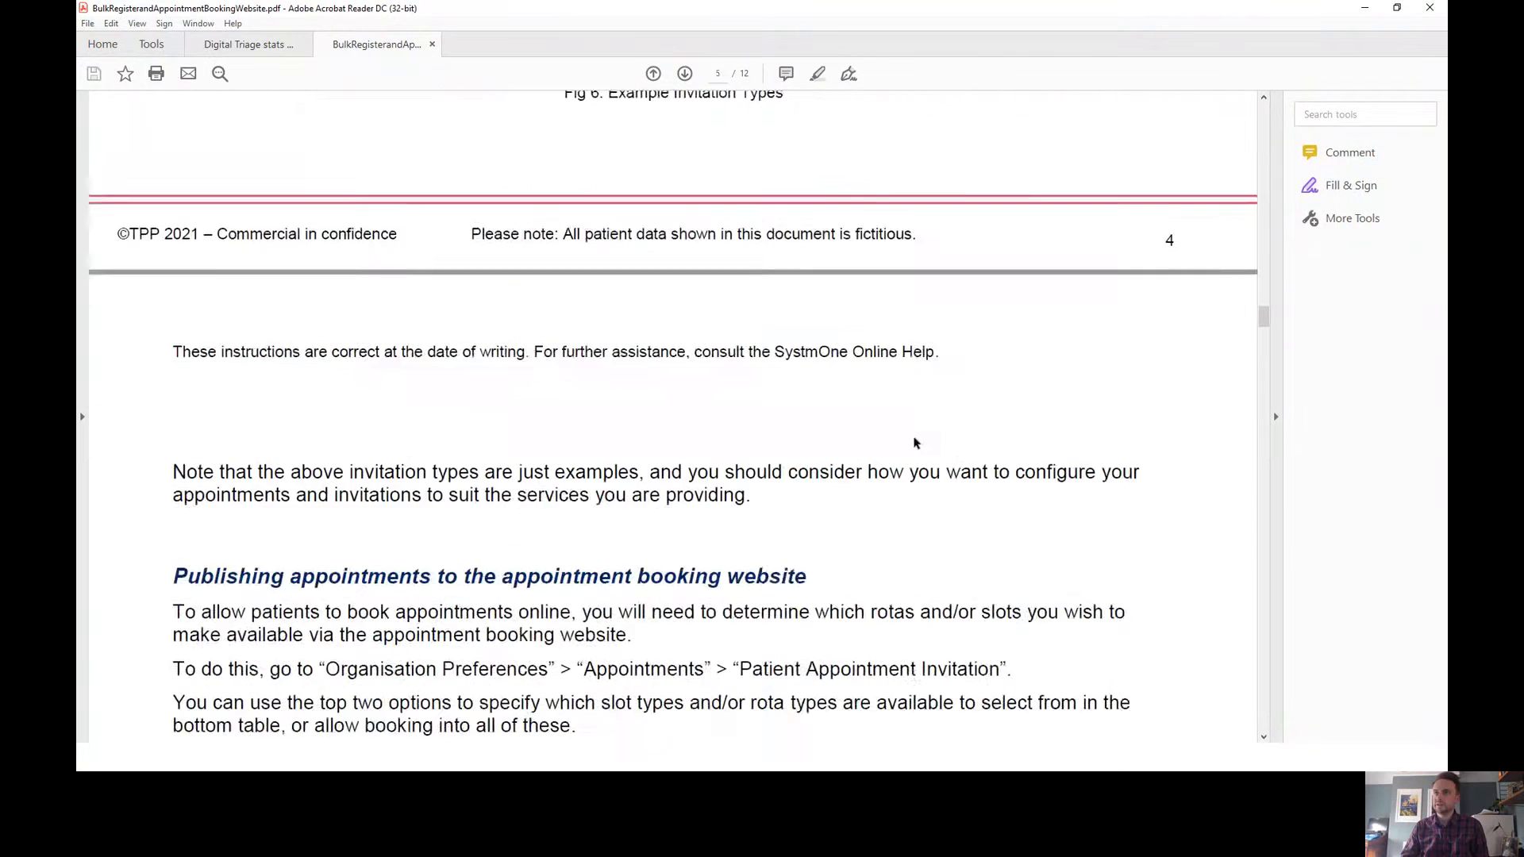
pyautogui.scroll(8, 912, 437)
pyautogui.scroll(6, 914, 441)
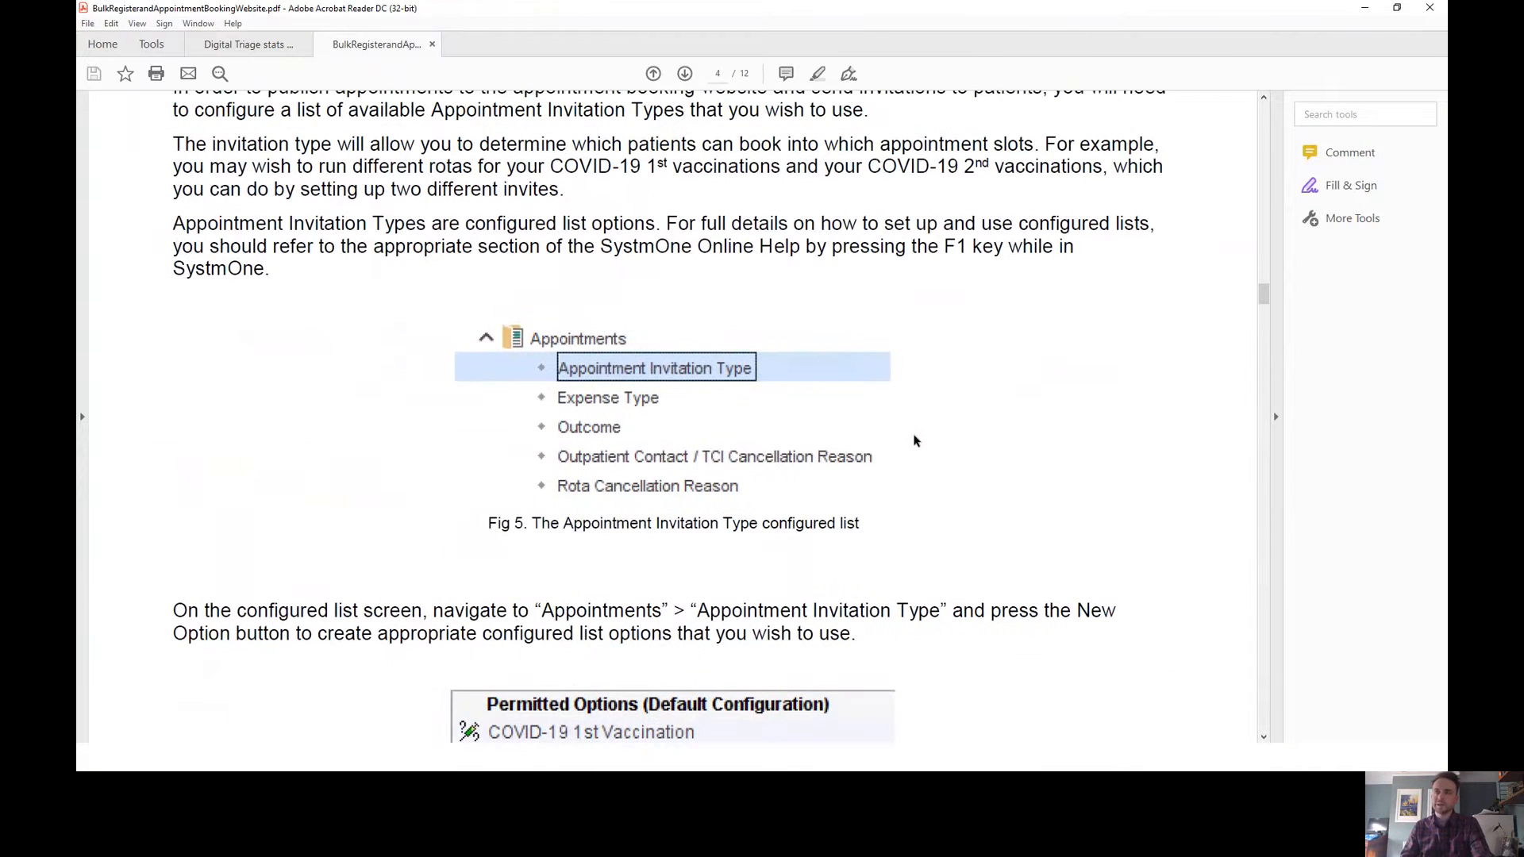
pyautogui.scroll(1, 913, 440)
pyautogui.hotkey('alt', 'Tab')
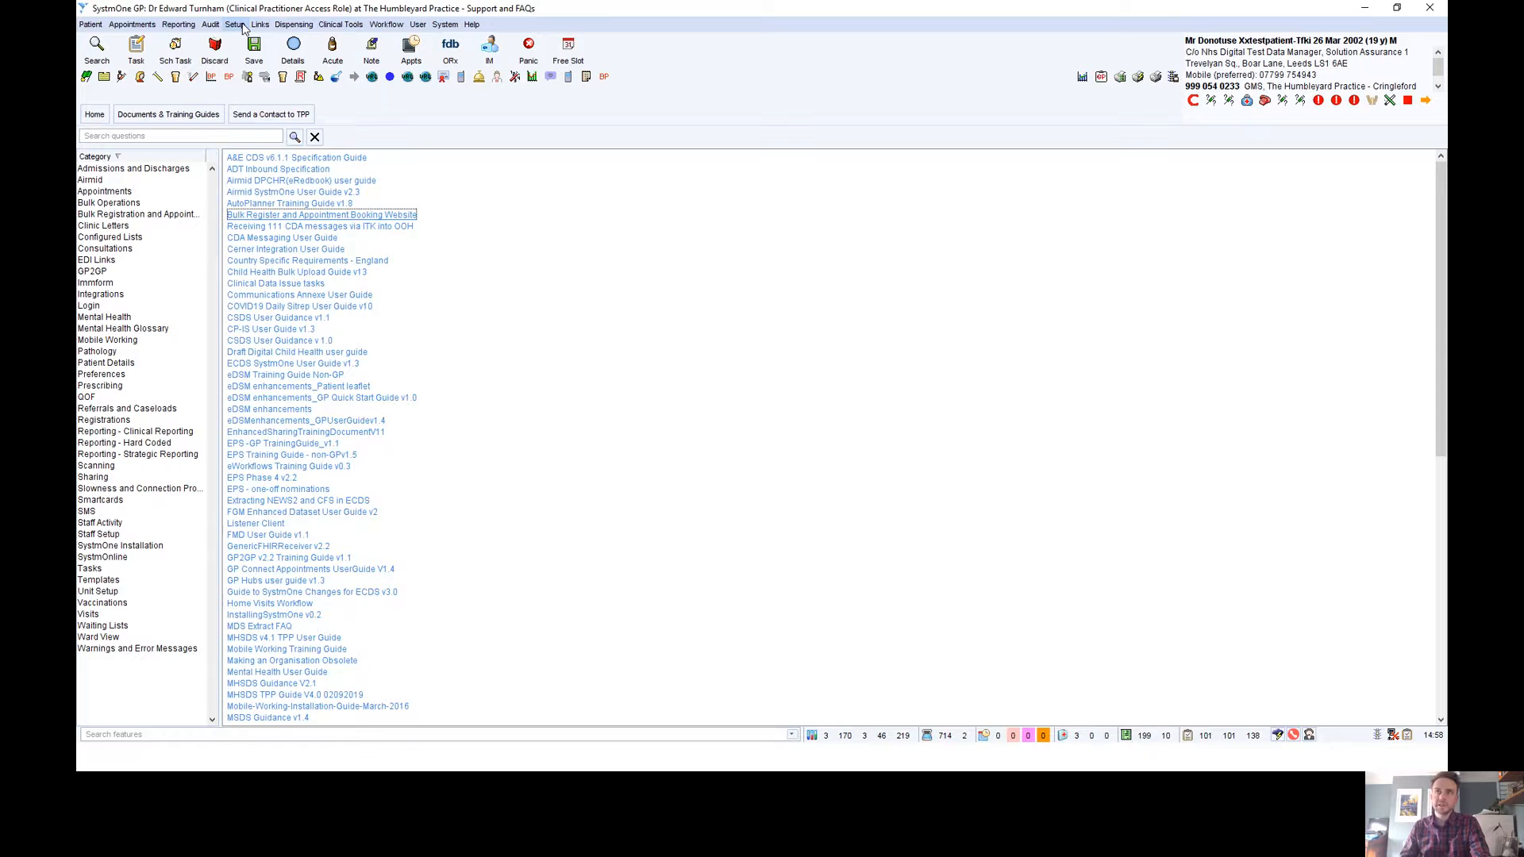
# - Examine the Humbleyard Practice organisation group within Norfolk and Waveney under Norfolk Pct
pyautogui.click(235, 24)
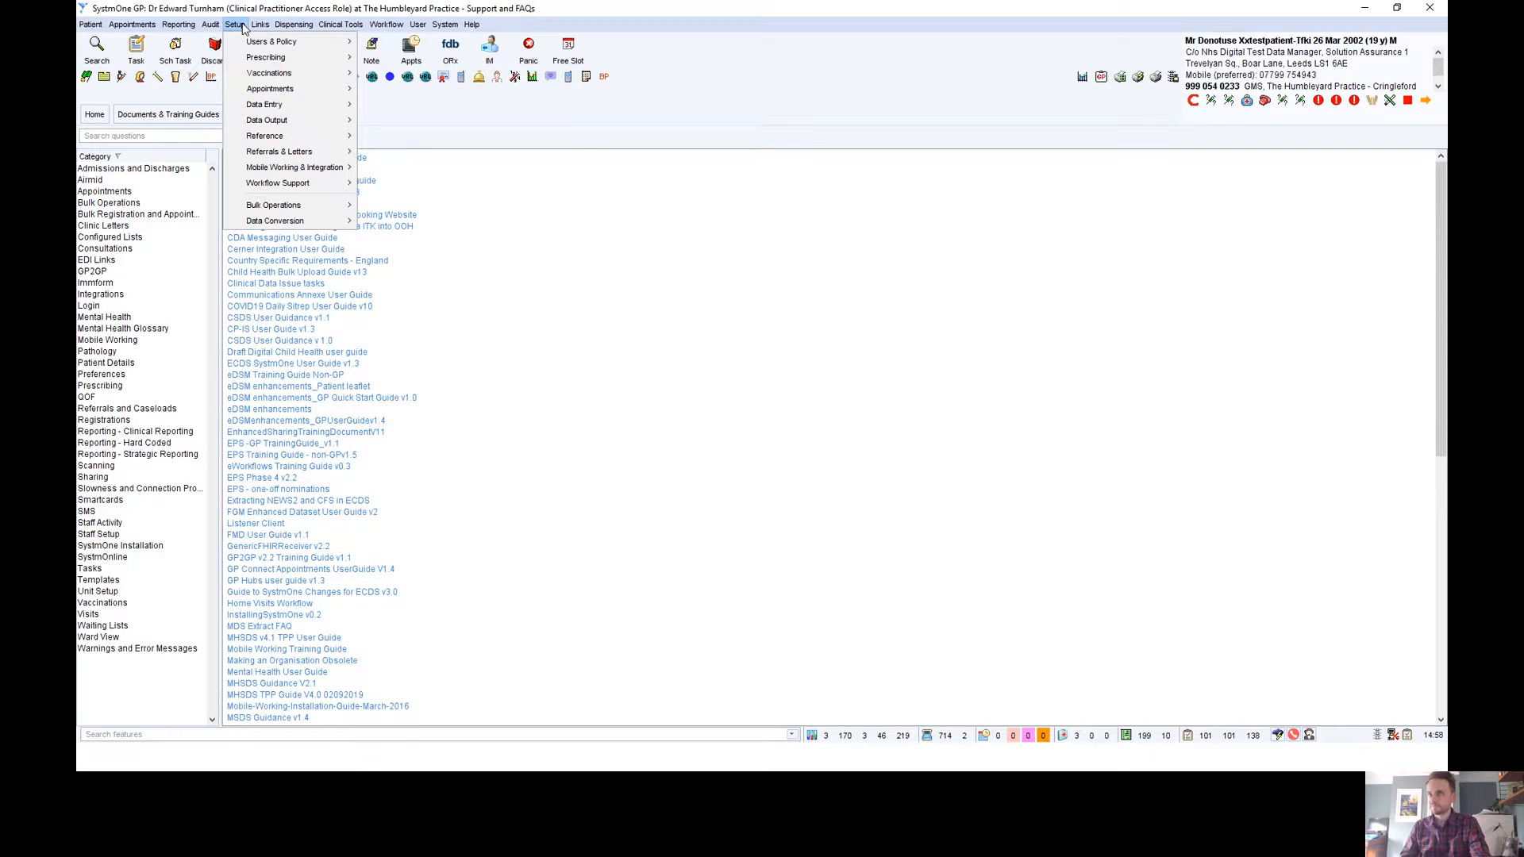
pyautogui.moveTo(321, 44)
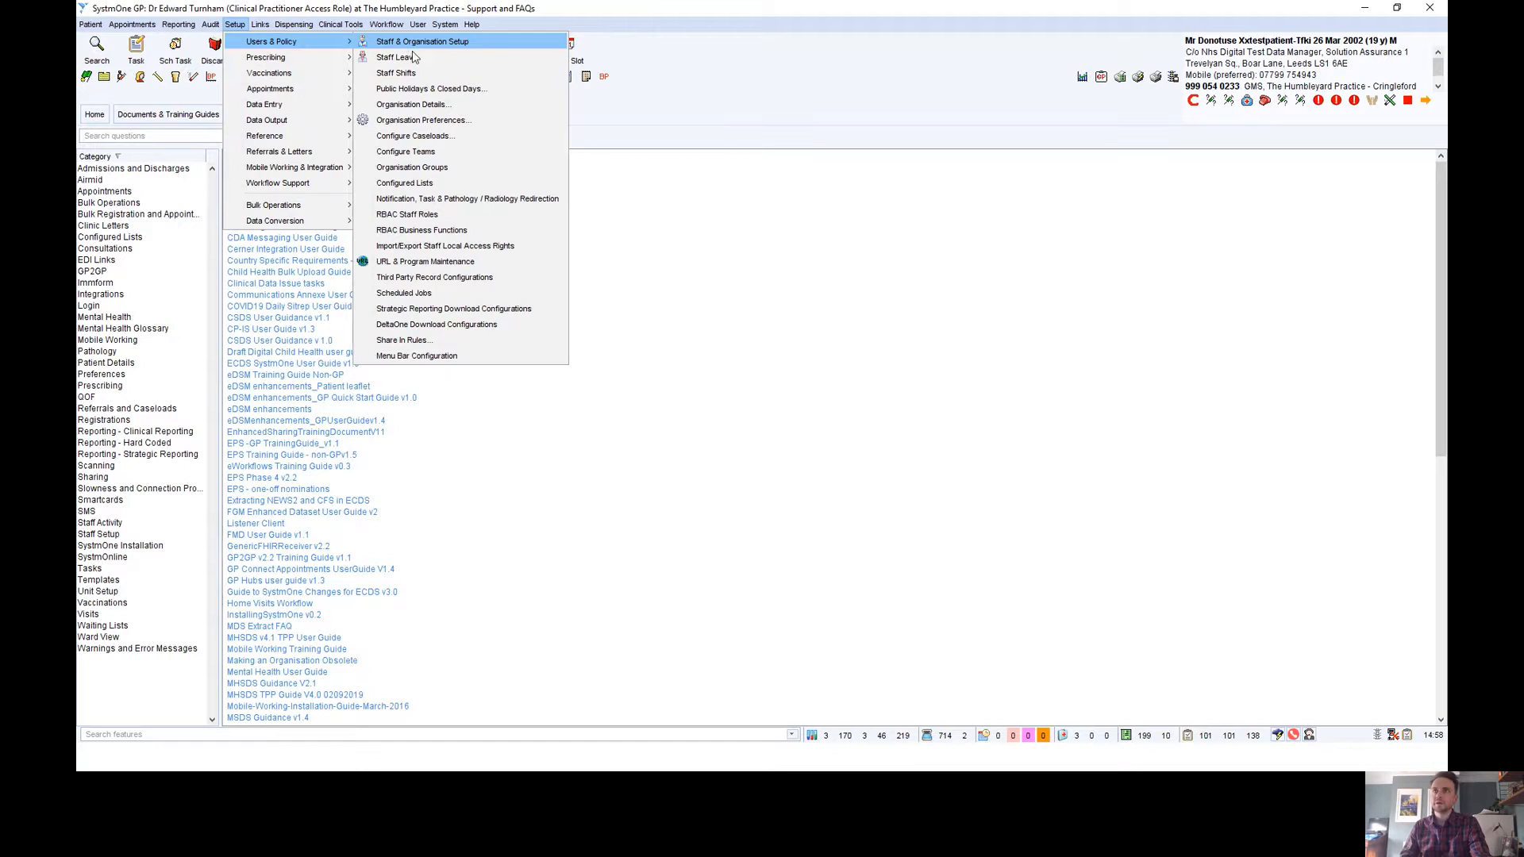
pyautogui.click(427, 169)
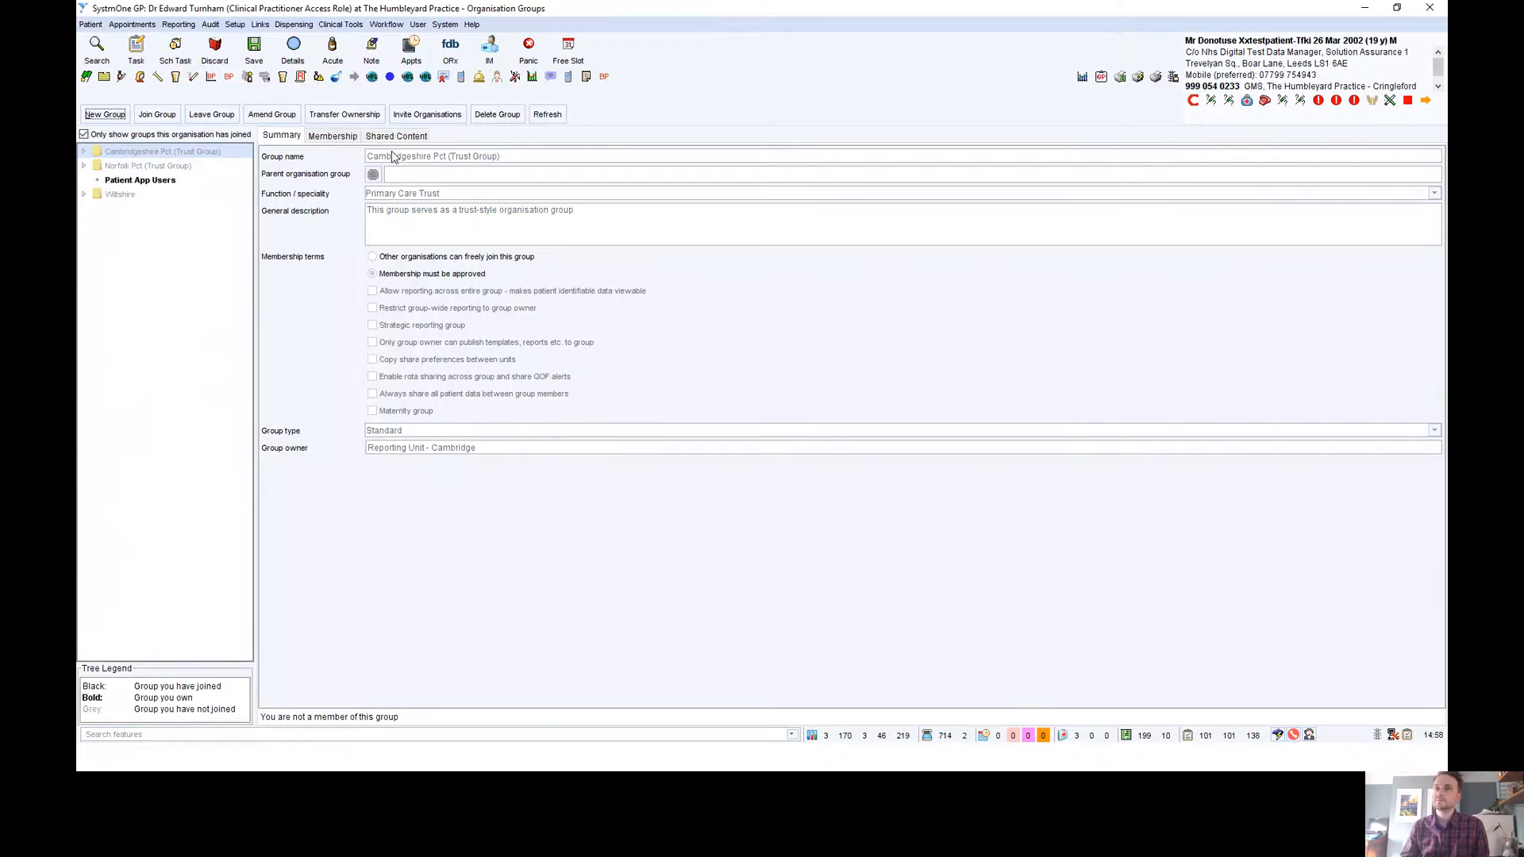
pyautogui.click(85, 166)
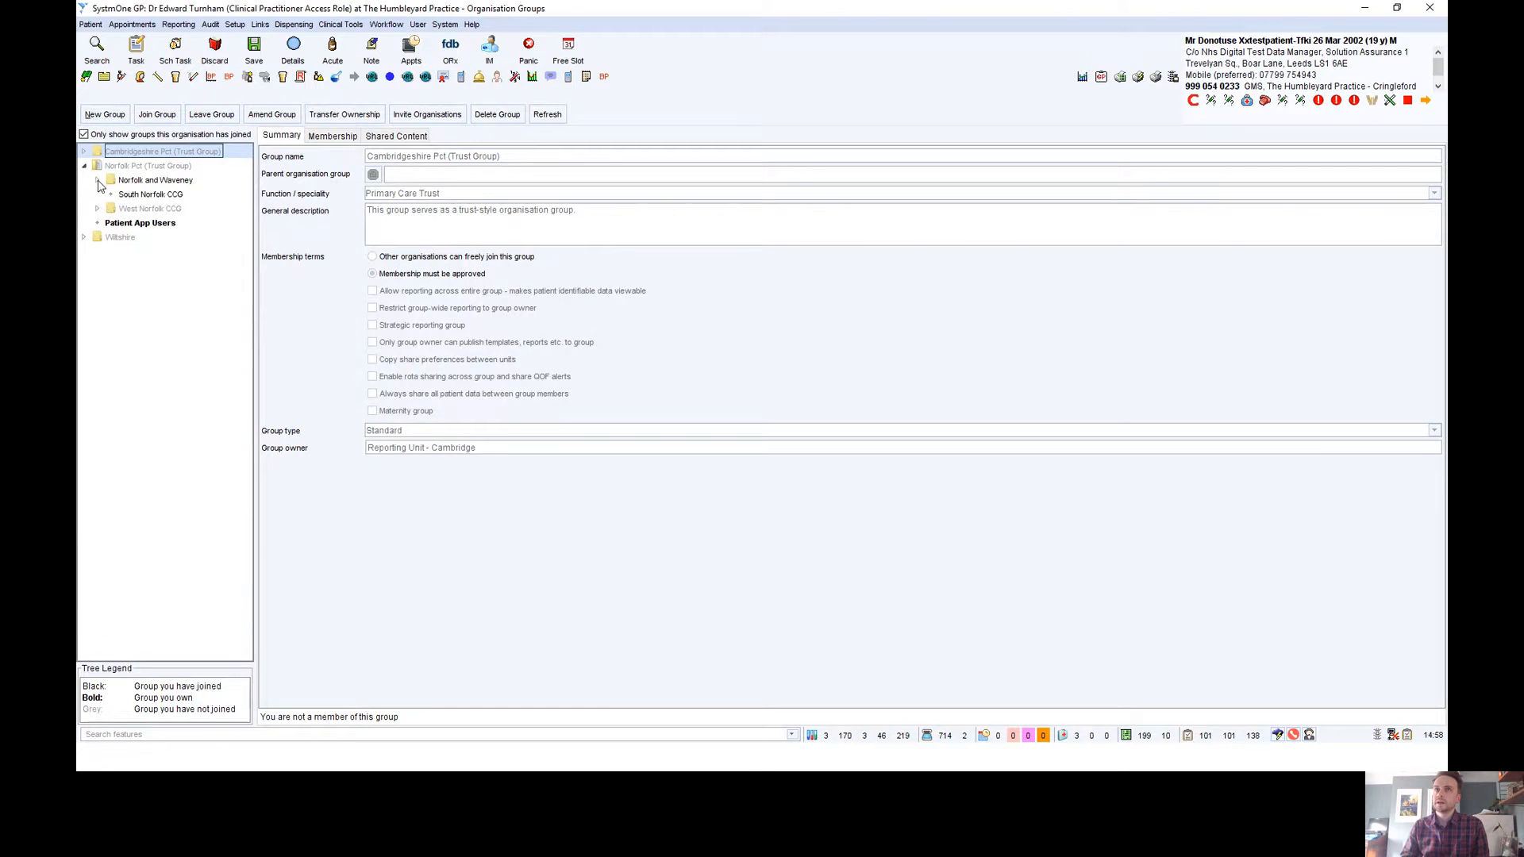
pyautogui.click(98, 182)
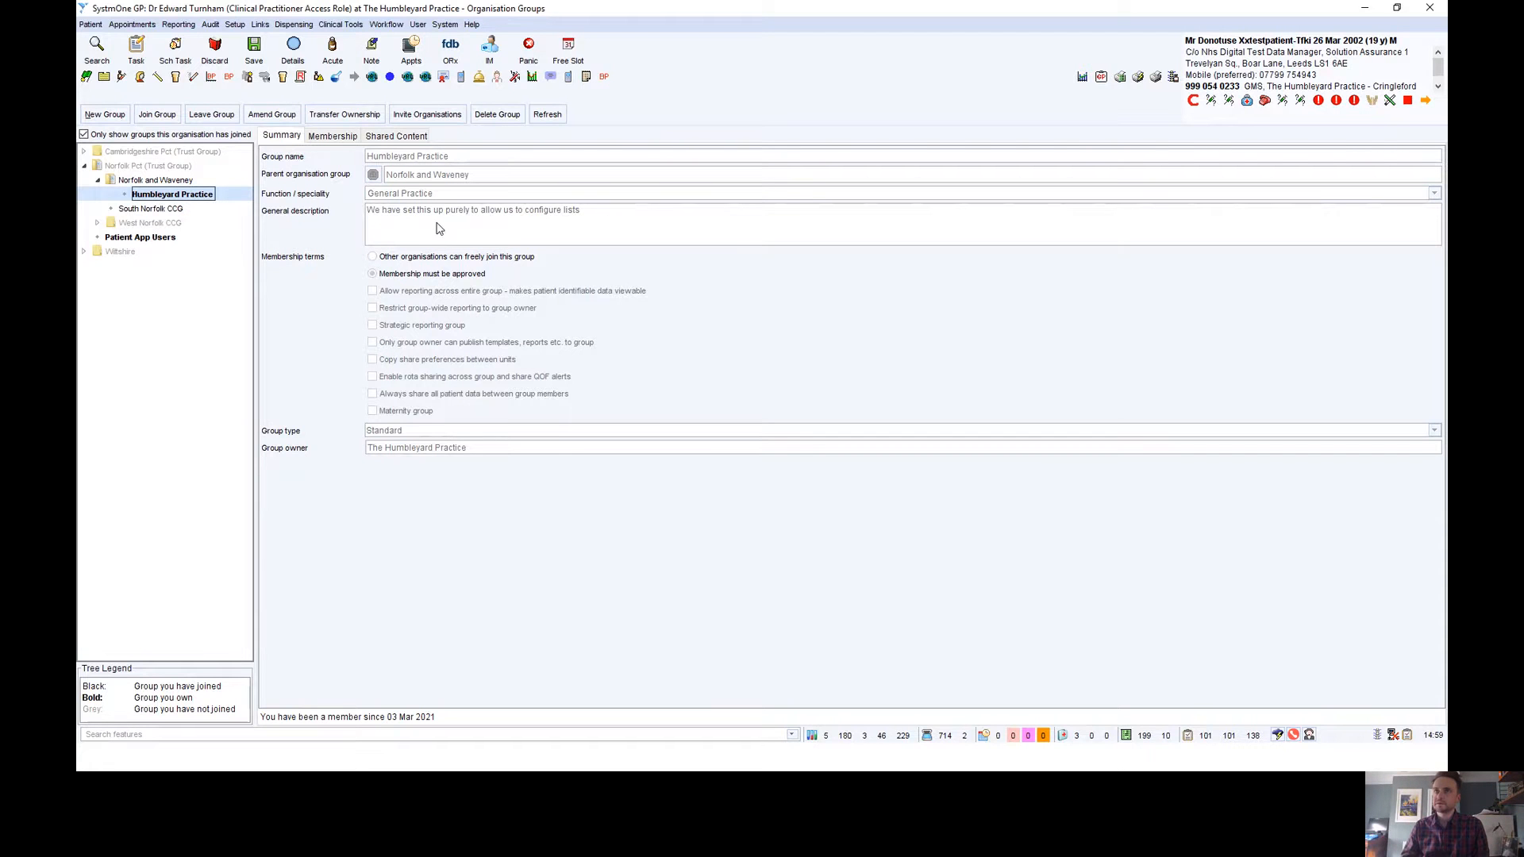
# - Open the Configured Lists setup screen
pyautogui.click(236, 25)
pyautogui.moveTo(262, 42)
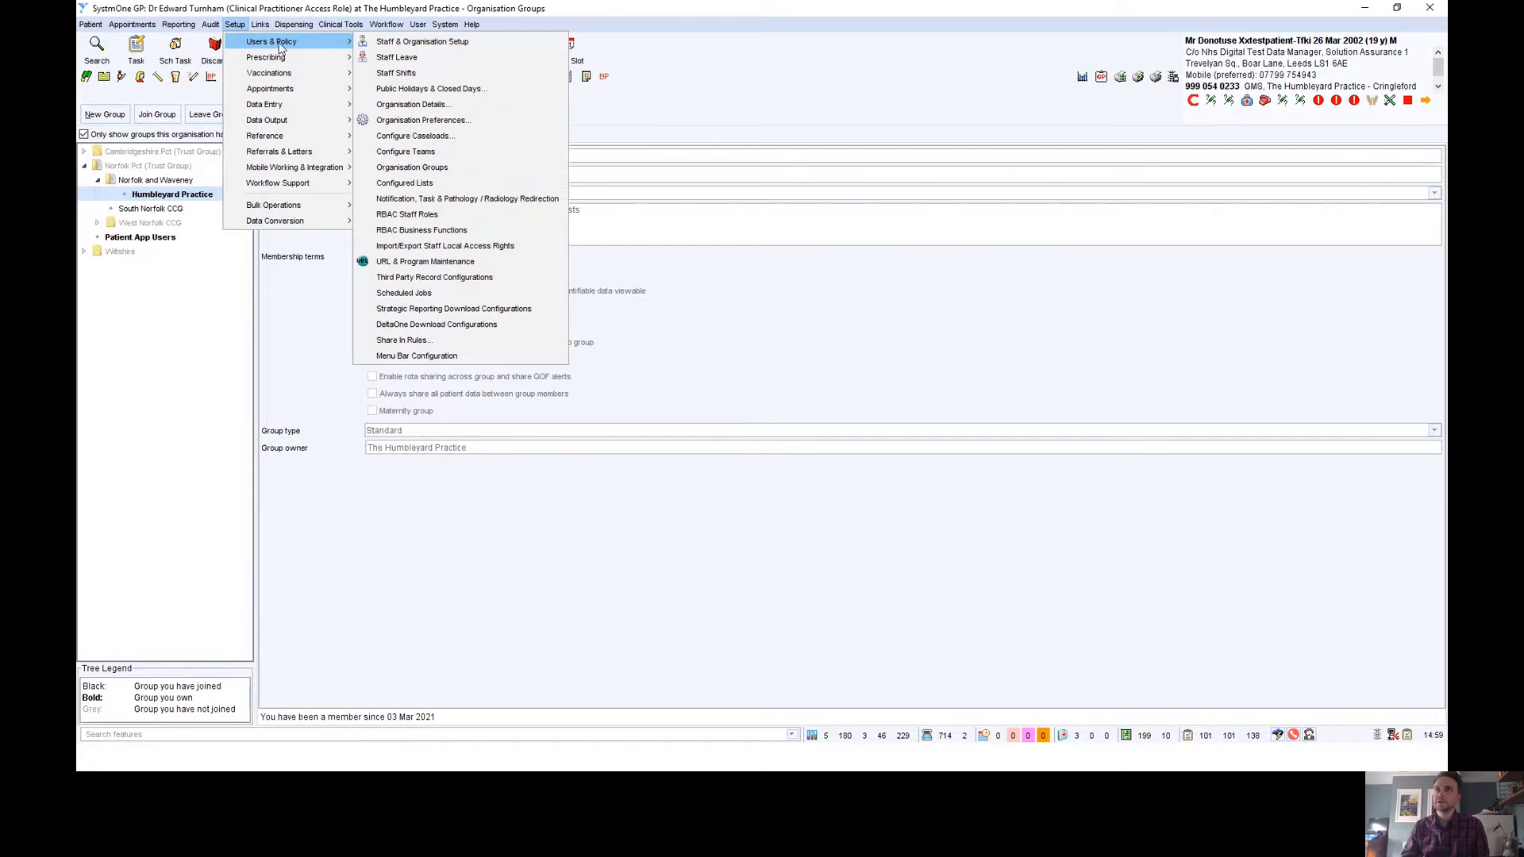
pyautogui.click(428, 185)
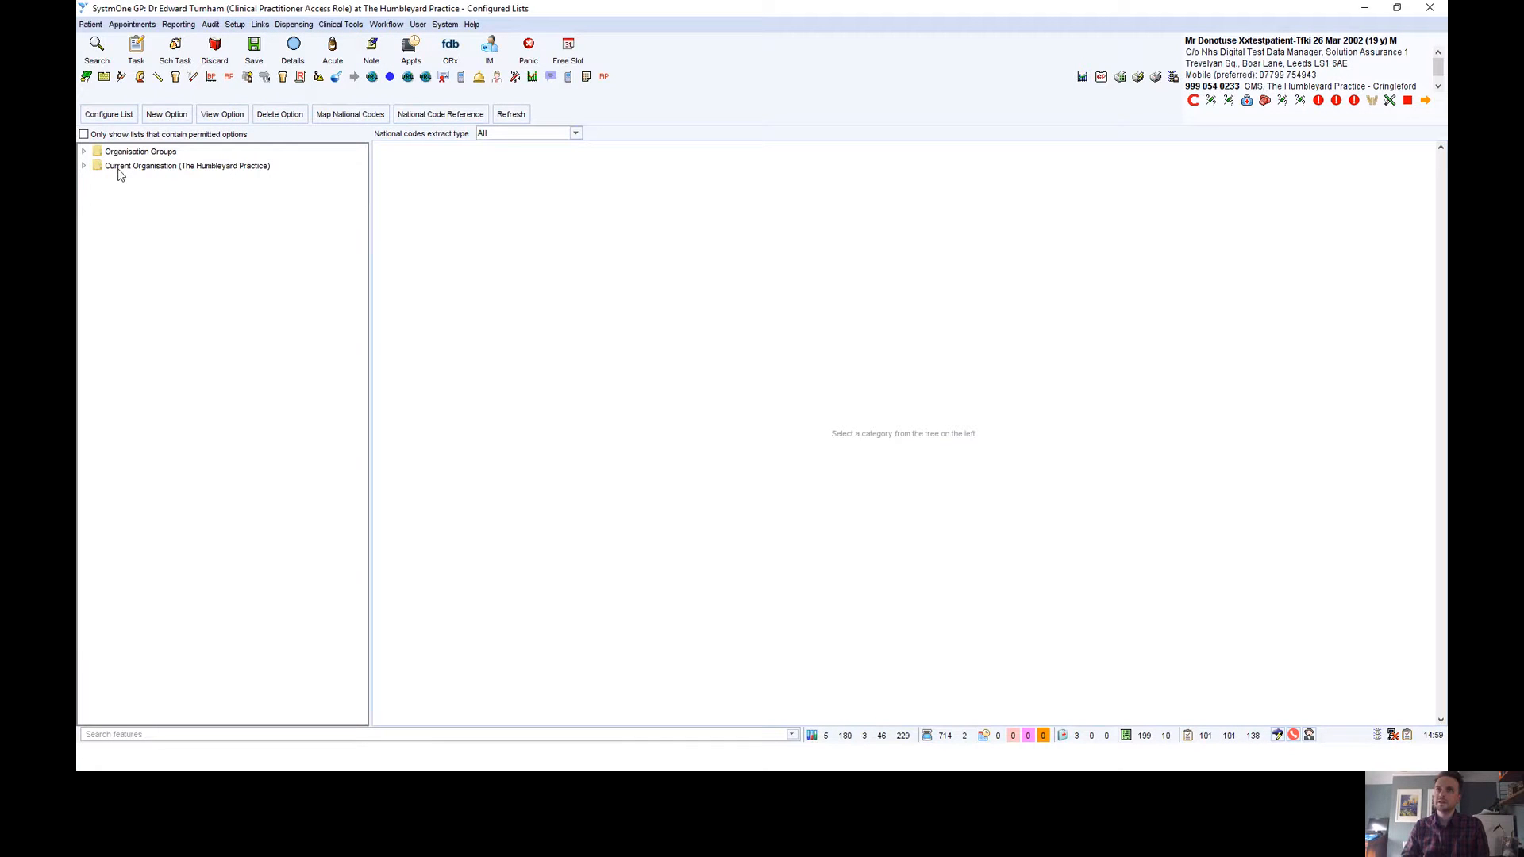
pyautogui.click(83, 134)
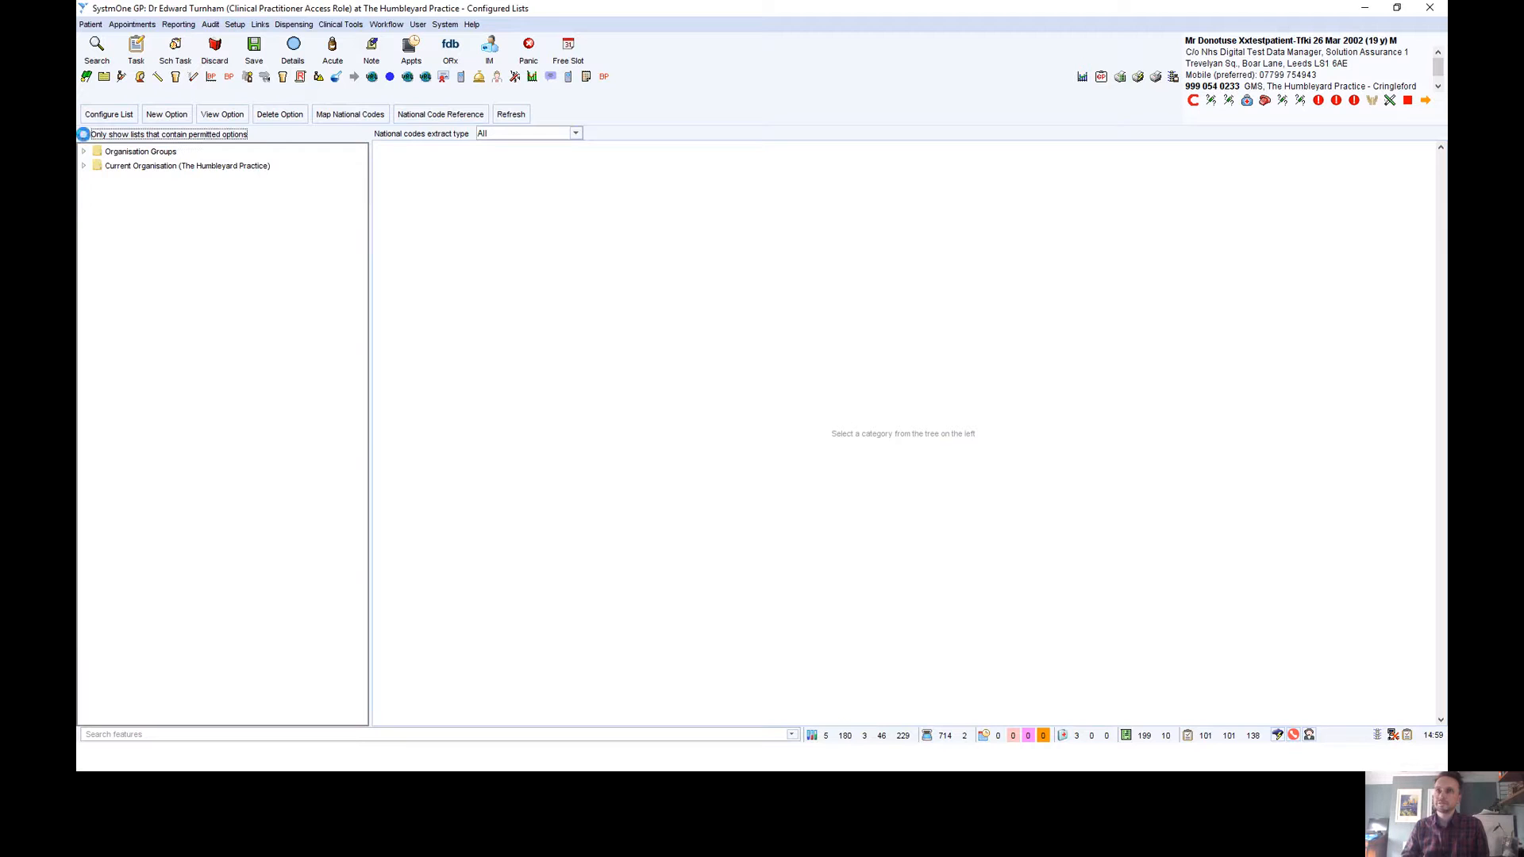
pyautogui.click(84, 152)
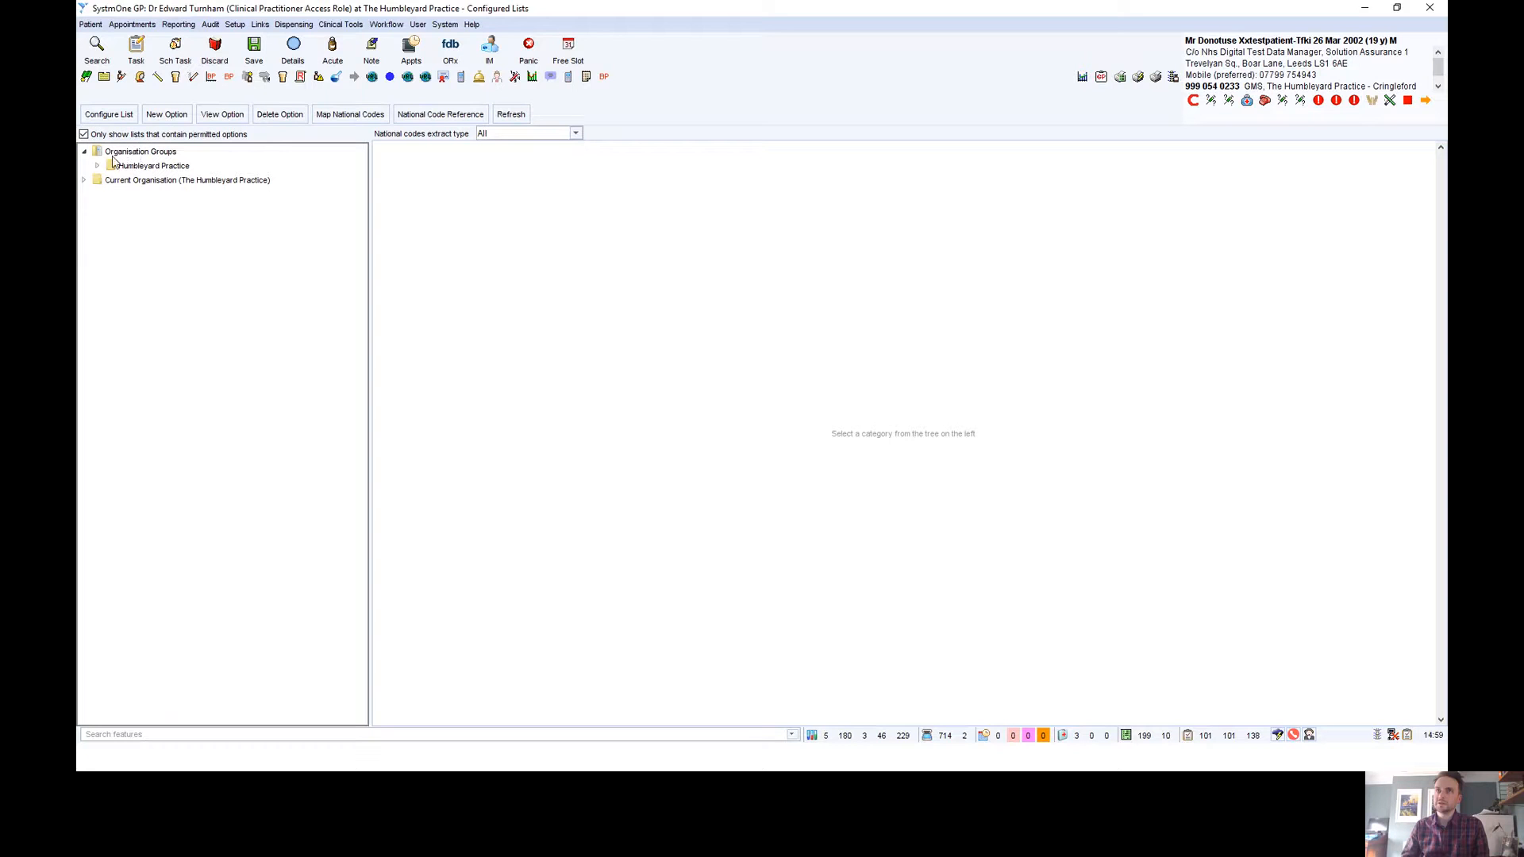
pyautogui.click(97, 167)
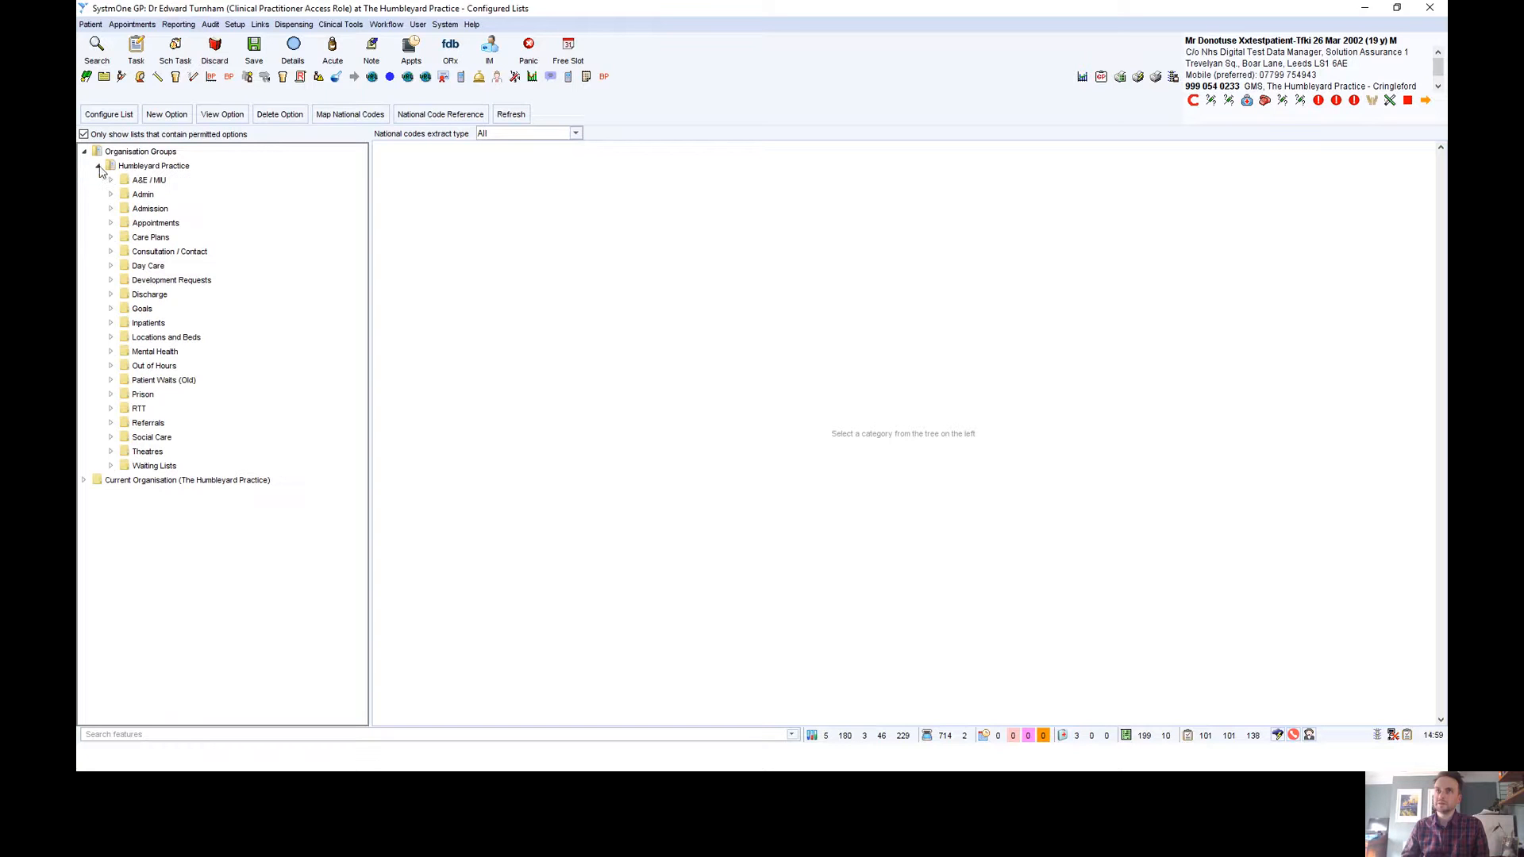
pyautogui.click(111, 224)
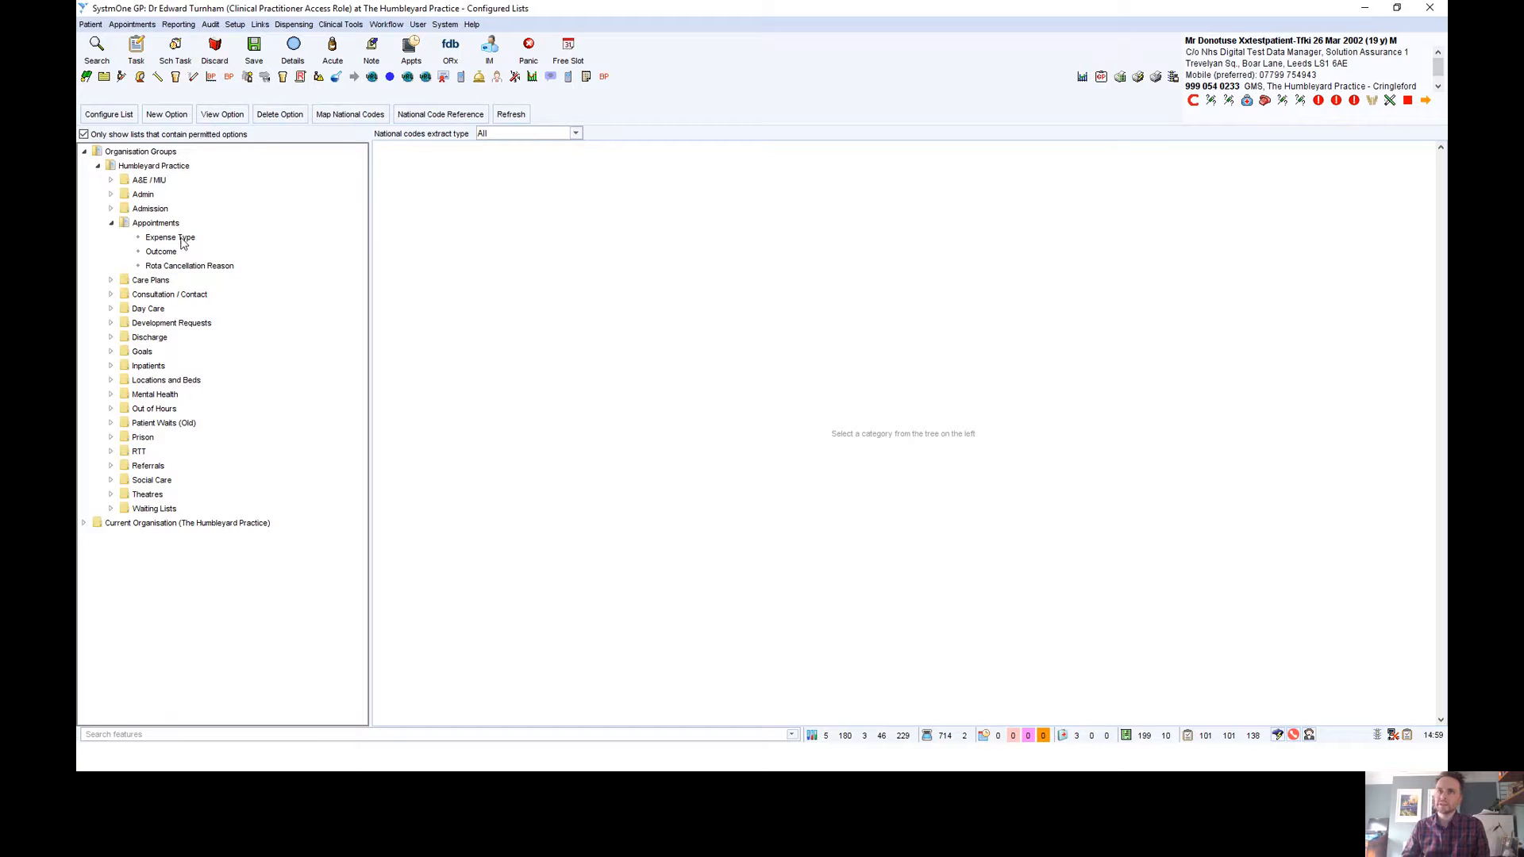
pyautogui.click(84, 135)
# - Show the Appointment Invitation Type list under Appointments for the Humbleyard Practice organisation group
pyautogui.click(84, 152)
pyautogui.click(98, 166)
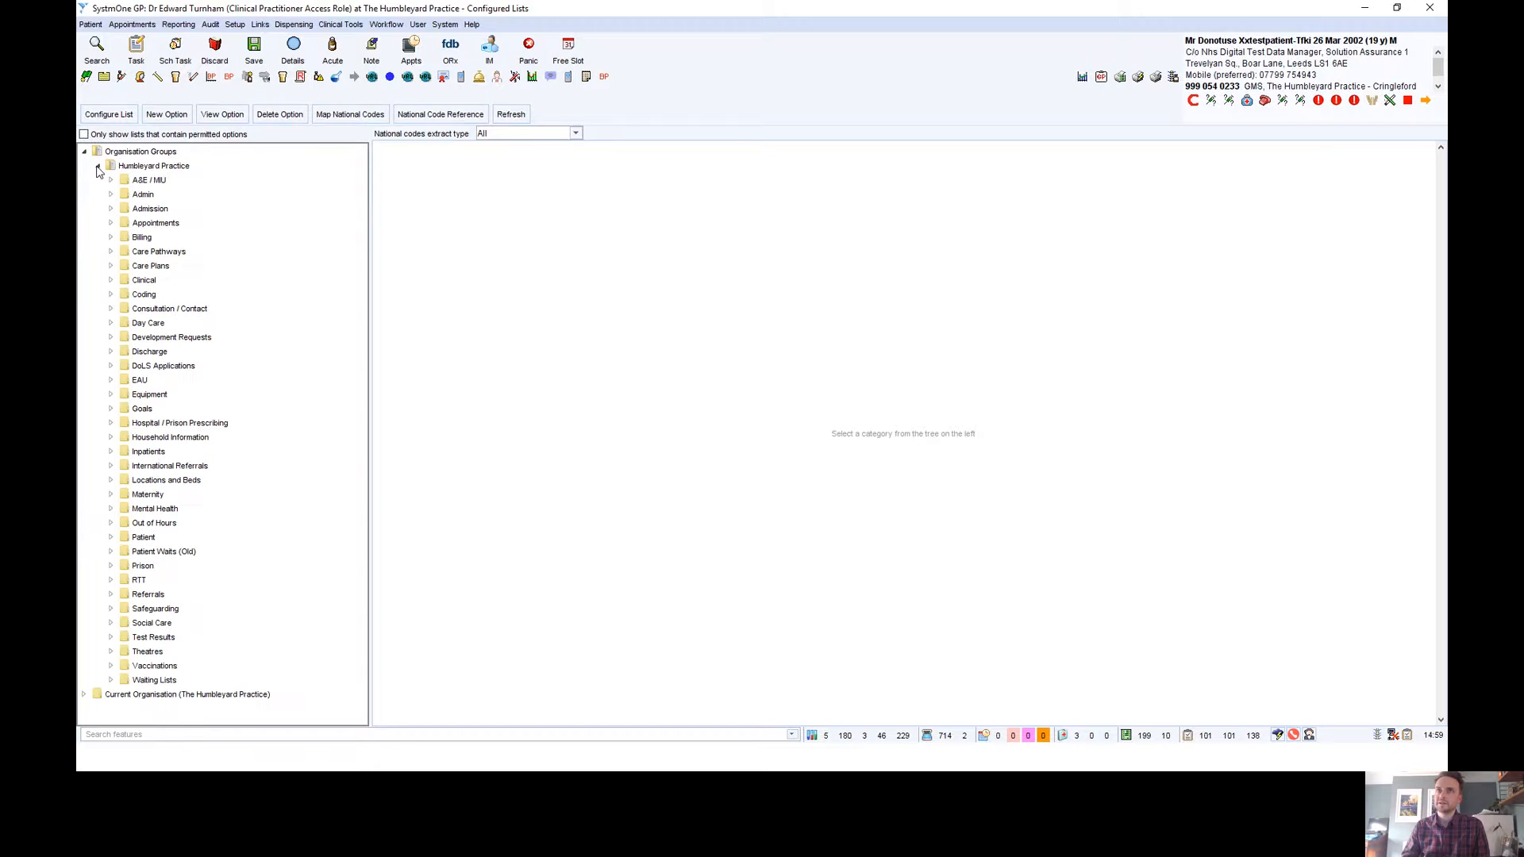
pyautogui.click(111, 223)
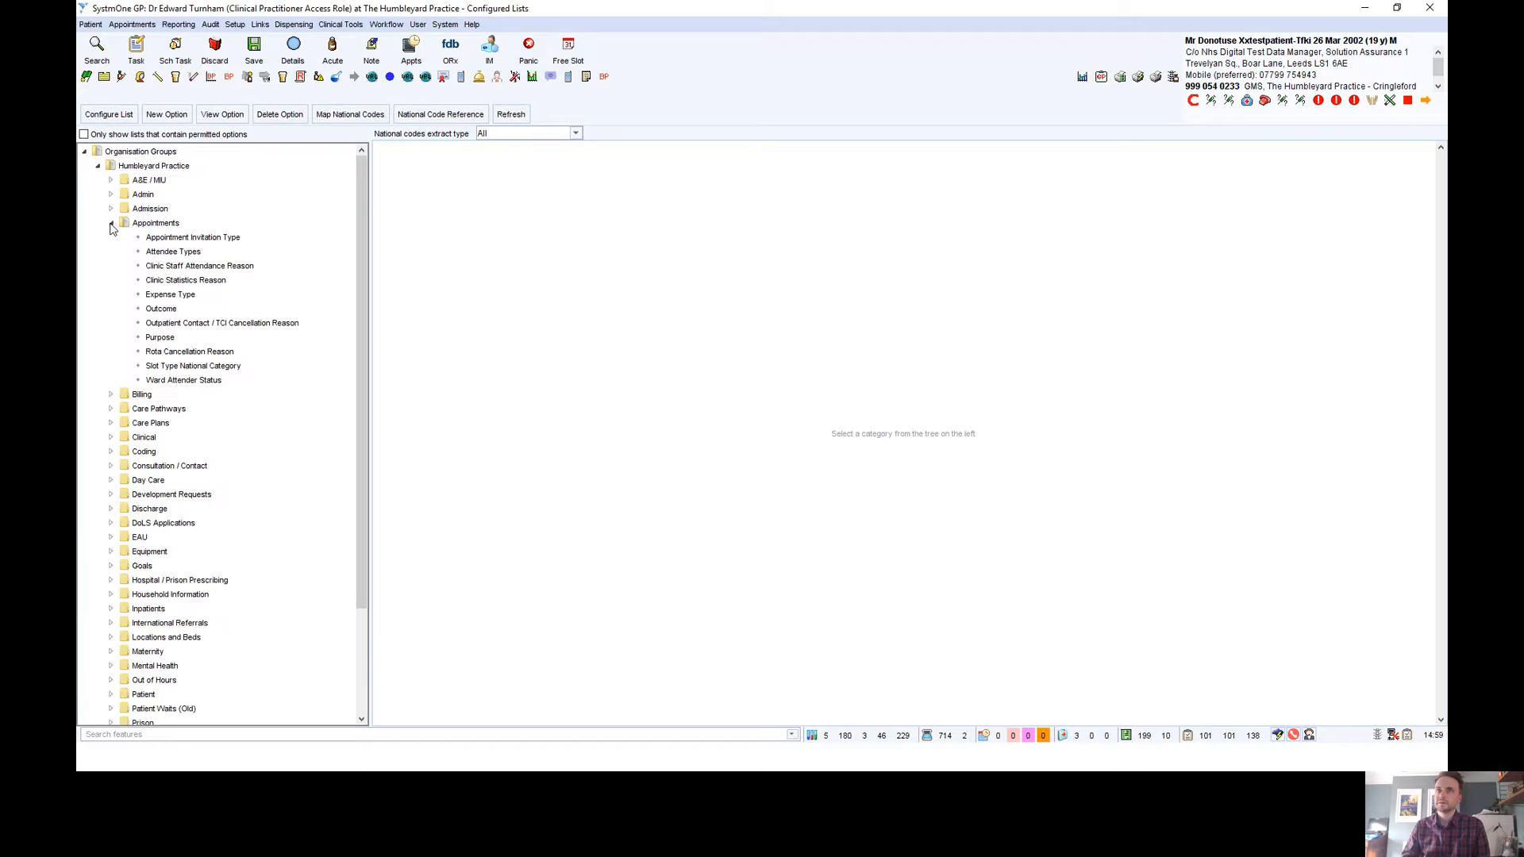
pyautogui.click(204, 239)
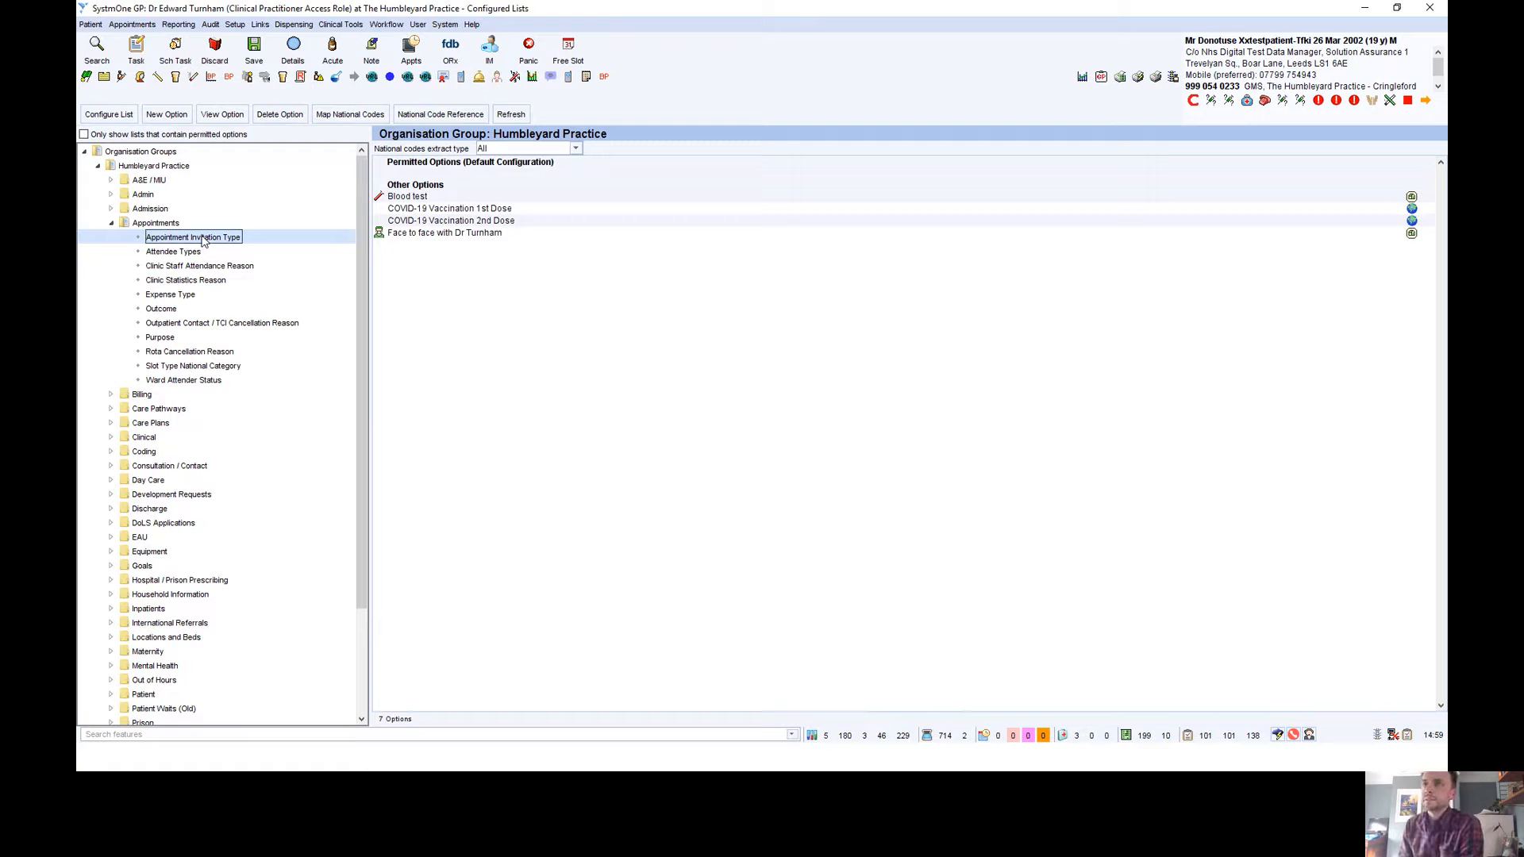
# - Create a new appointment invitation type named "Blood pressure" with an icon, scoped to Humbleyard Practice
pyautogui.click(166, 115)
pyautogui.click(711, 369)
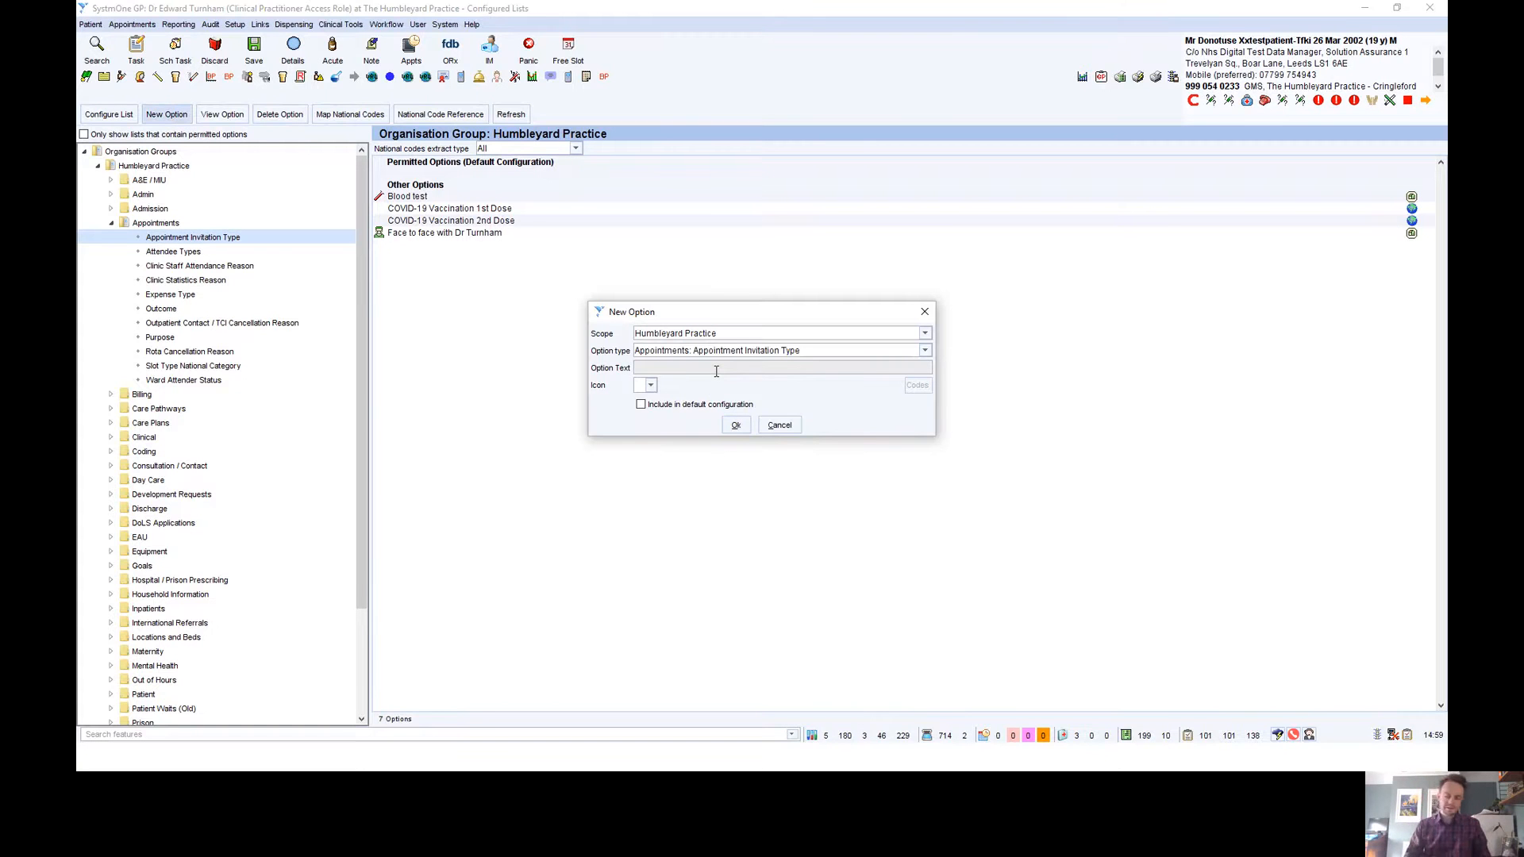
pyautogui.write('Blood pressure')
pyautogui.click(650, 384)
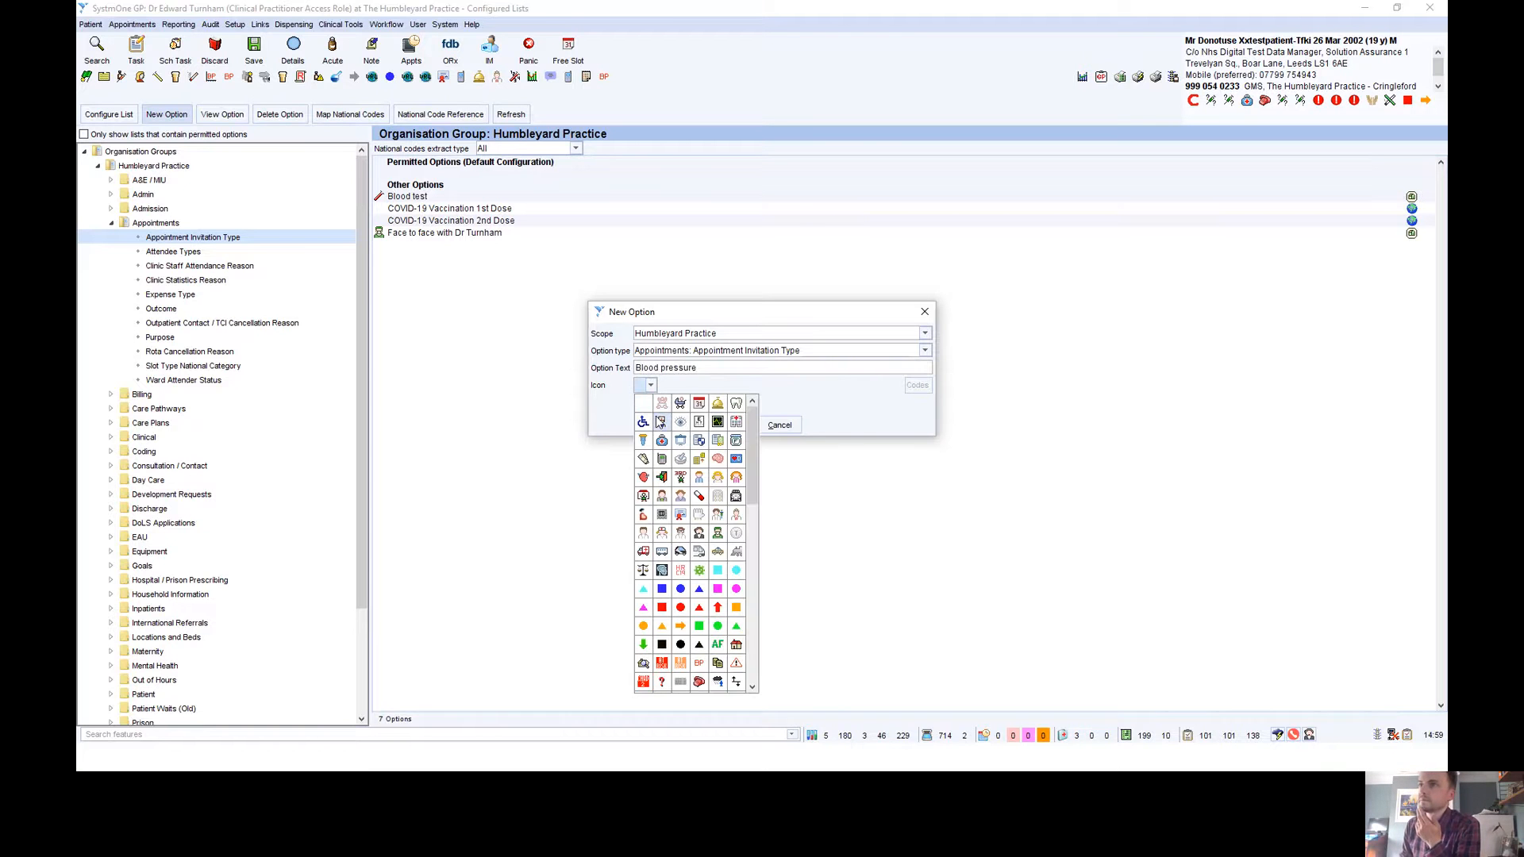
pyautogui.click(661, 440)
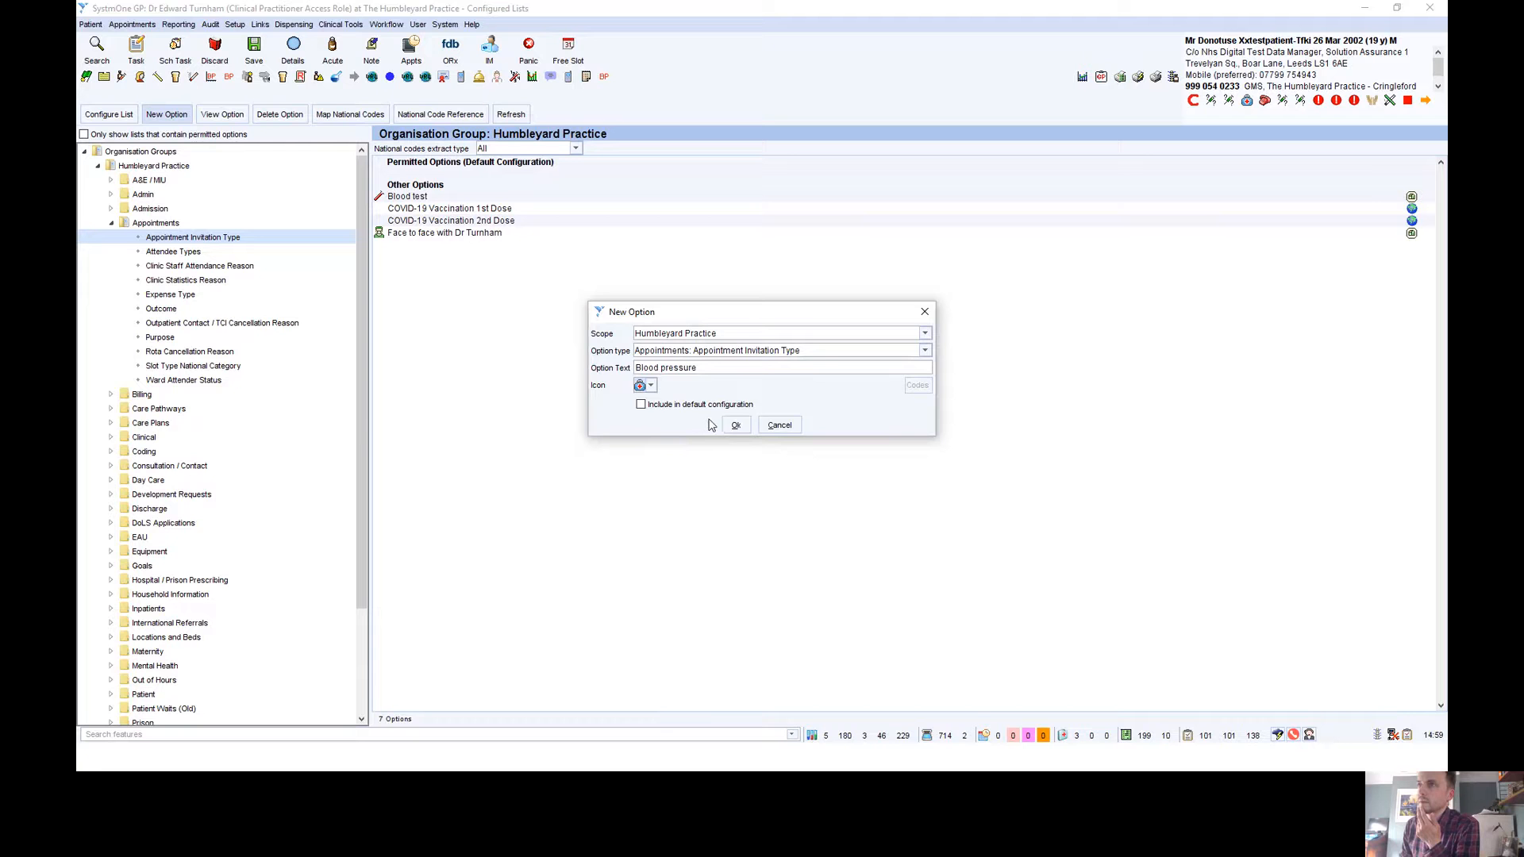
pyautogui.click(736, 427)
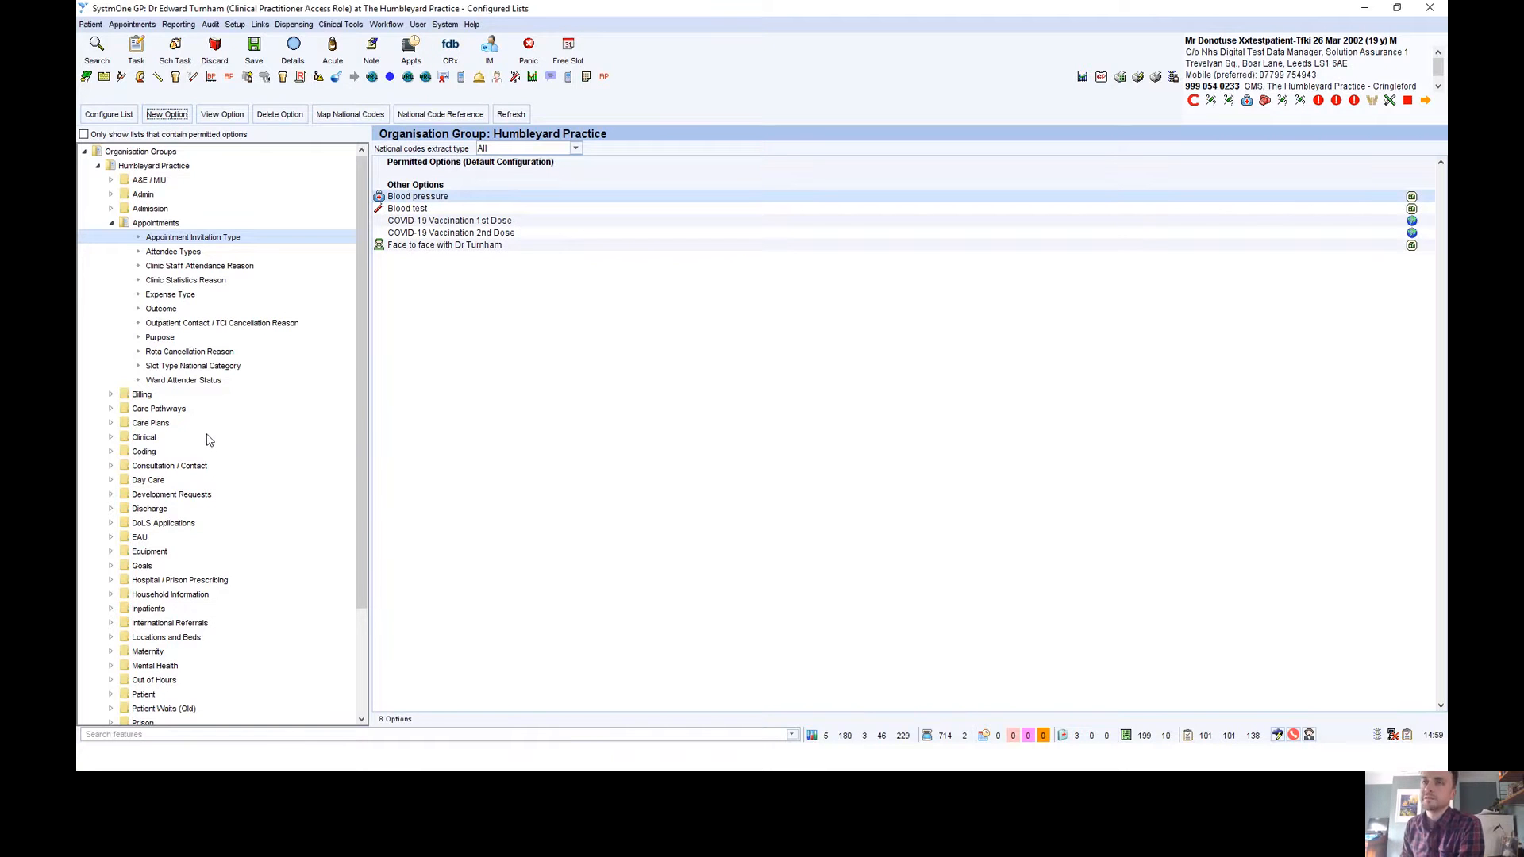
# - Show the Appointment Invitation Type list under Appointments for the current organisation and review its permitted and other options
pyautogui.scroll(-3, 208, 433)
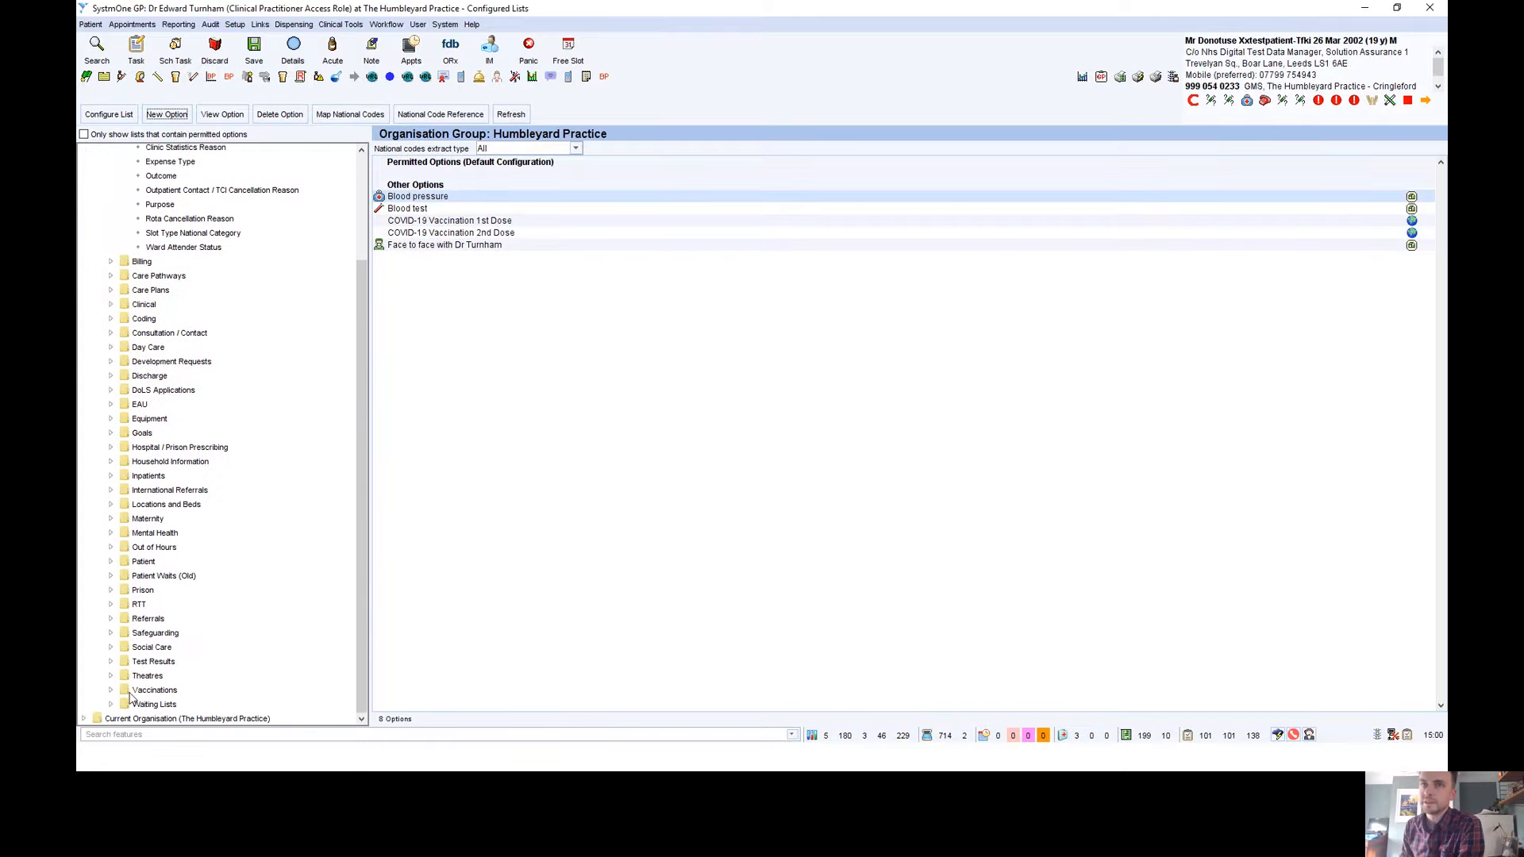
pyautogui.click(85, 719)
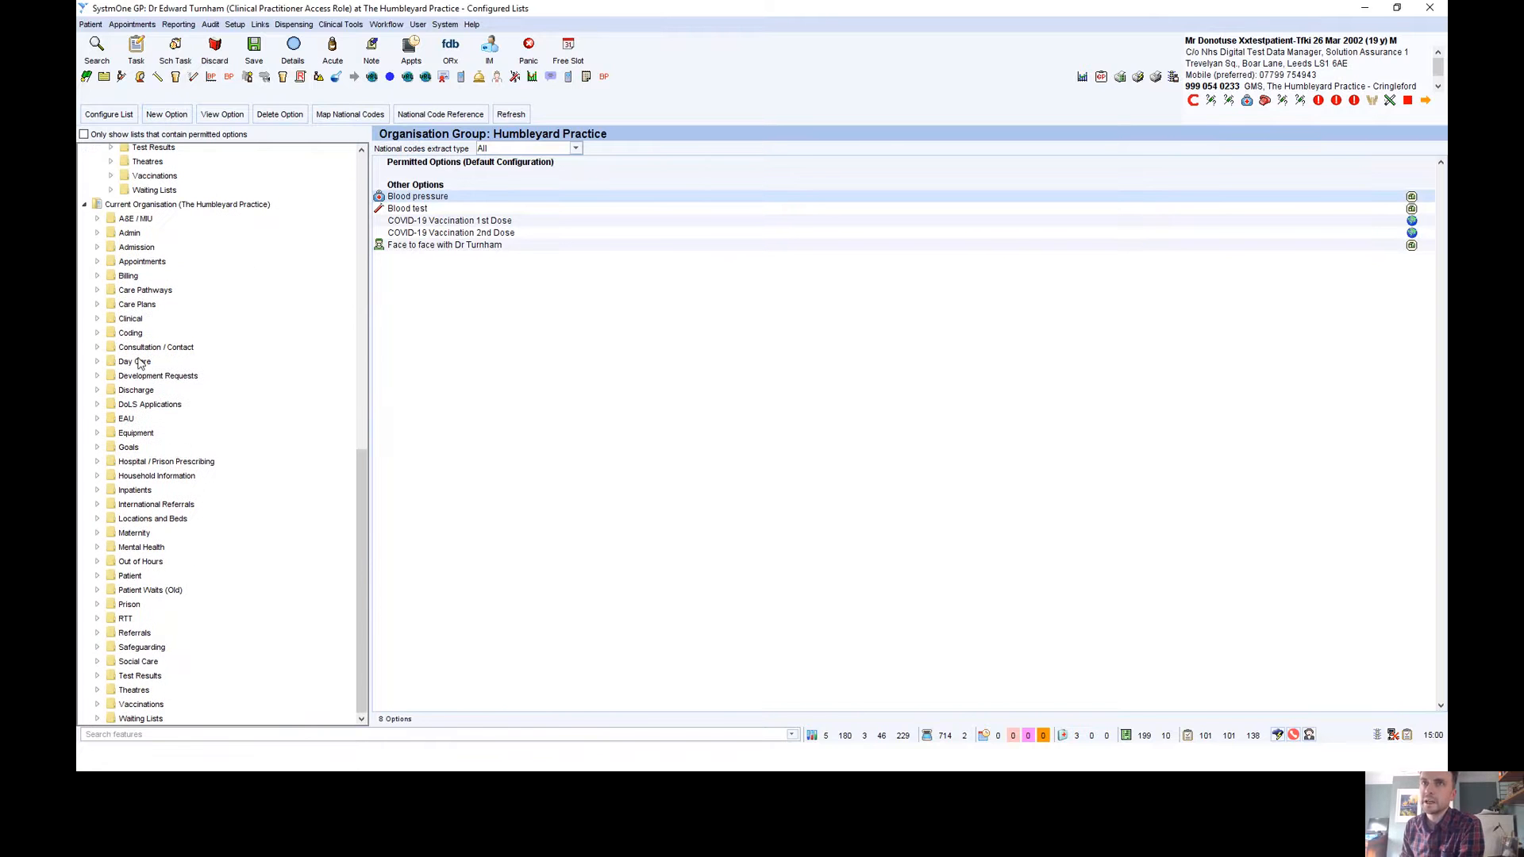
pyautogui.click(98, 261)
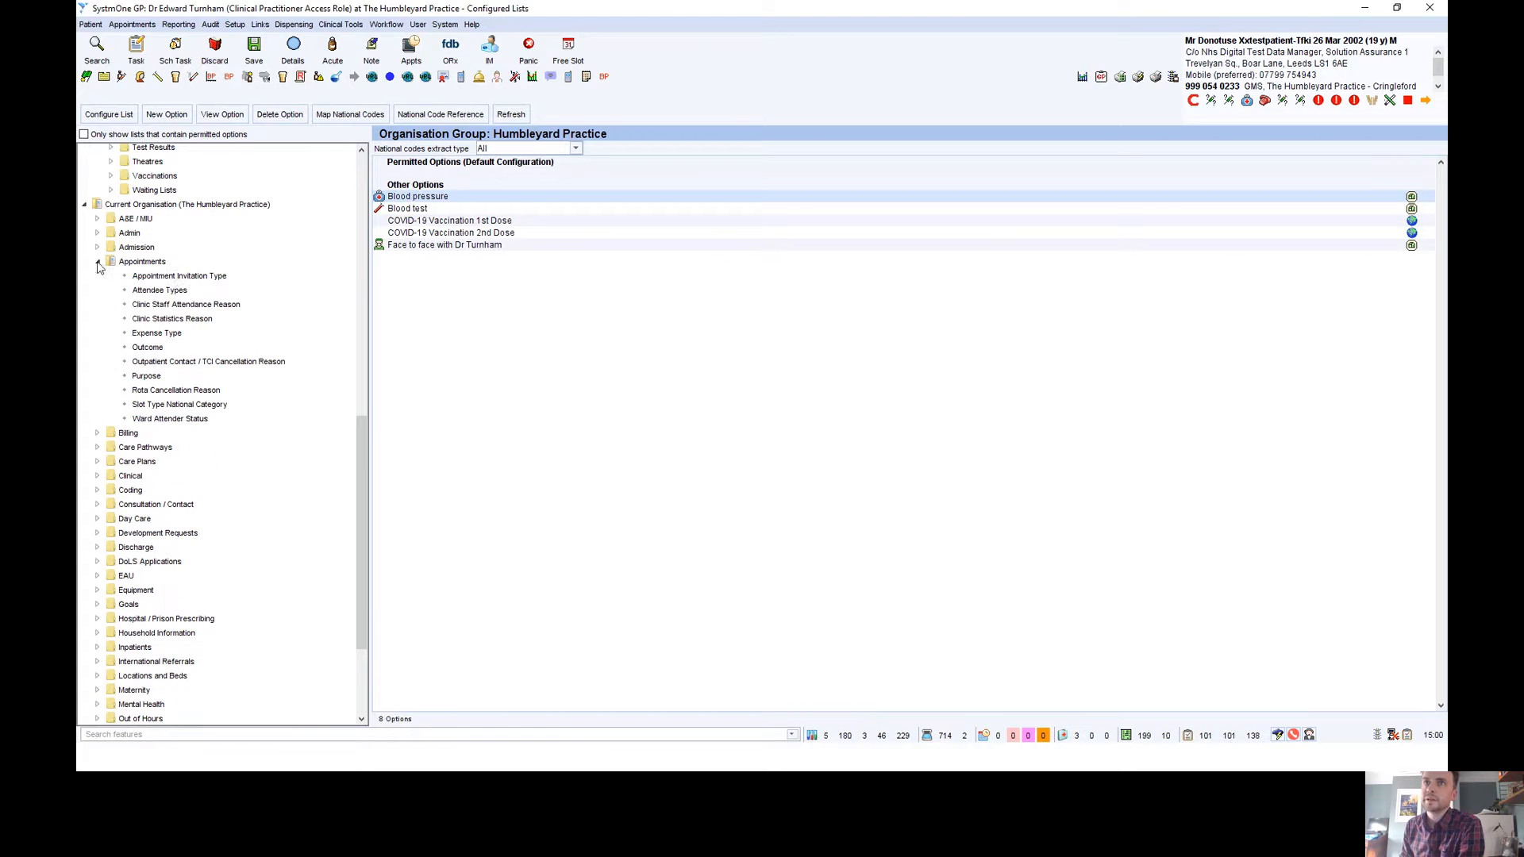
pyautogui.click(181, 278)
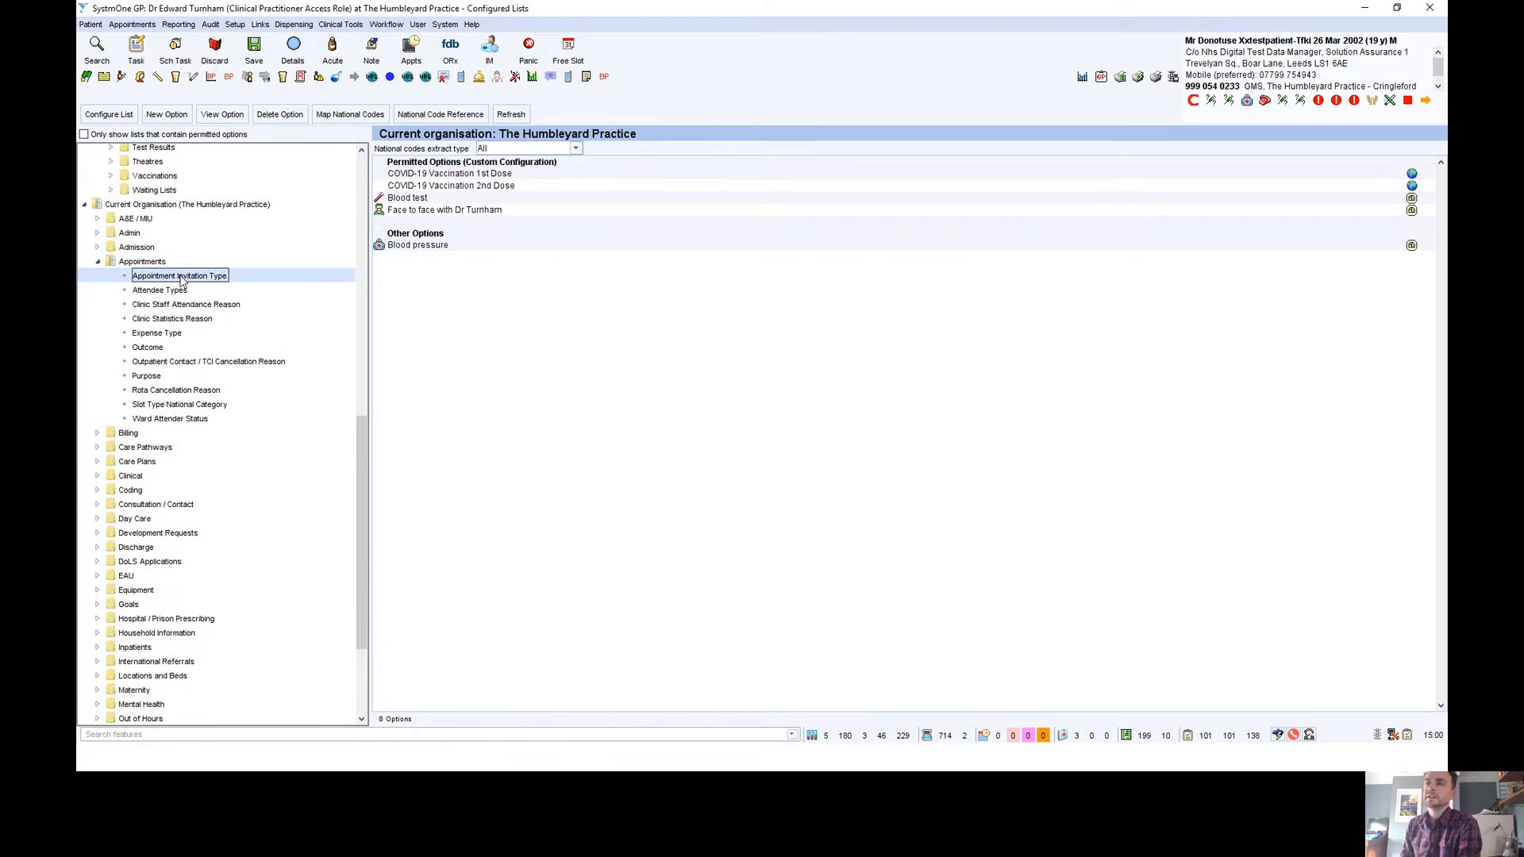
pyautogui.click(433, 199)
pyautogui.click(444, 211)
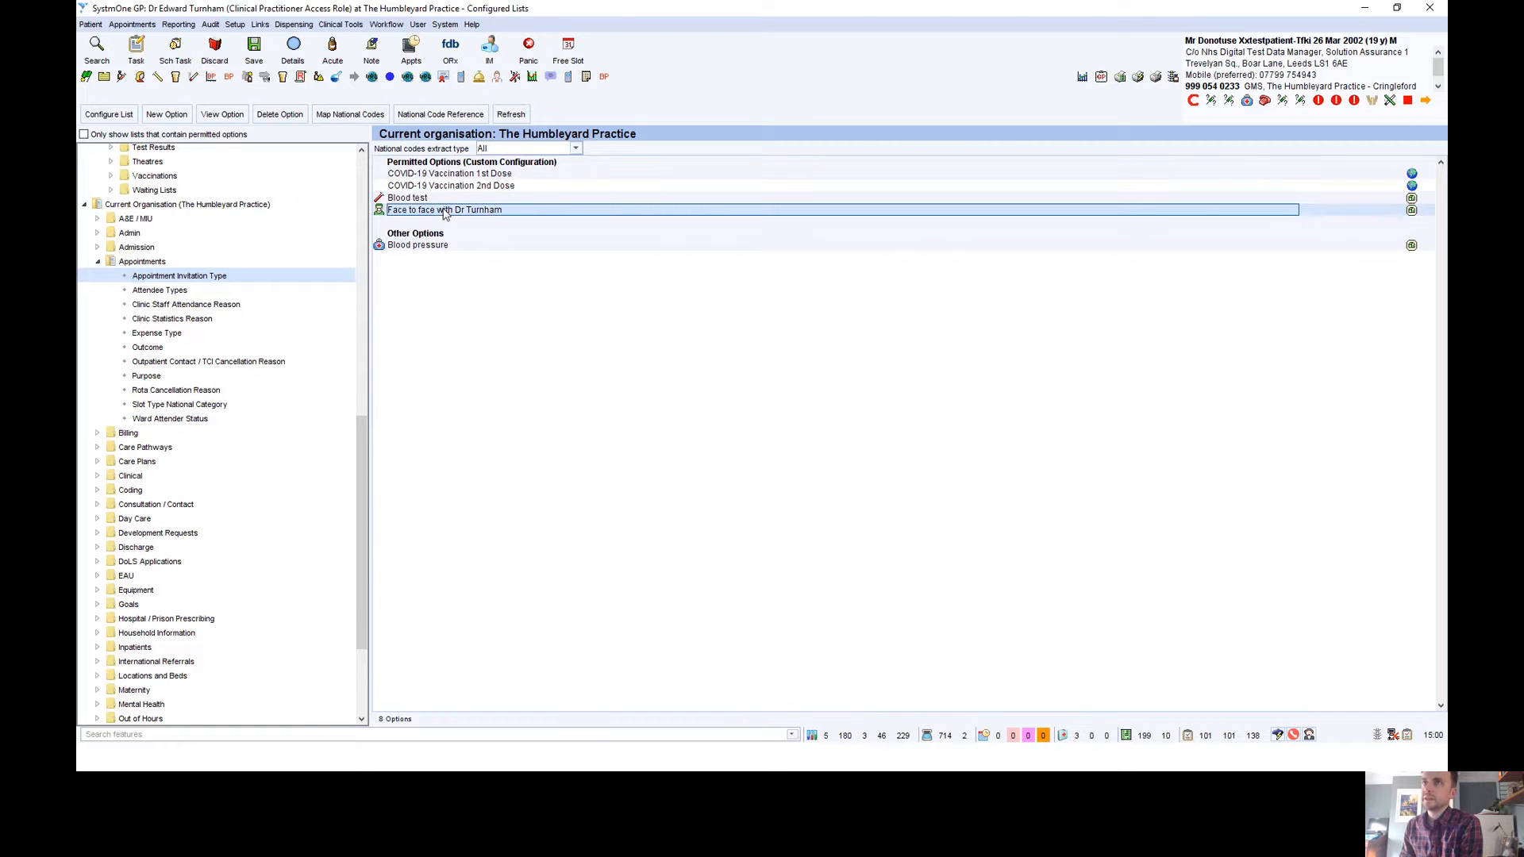
pyautogui.click(448, 247)
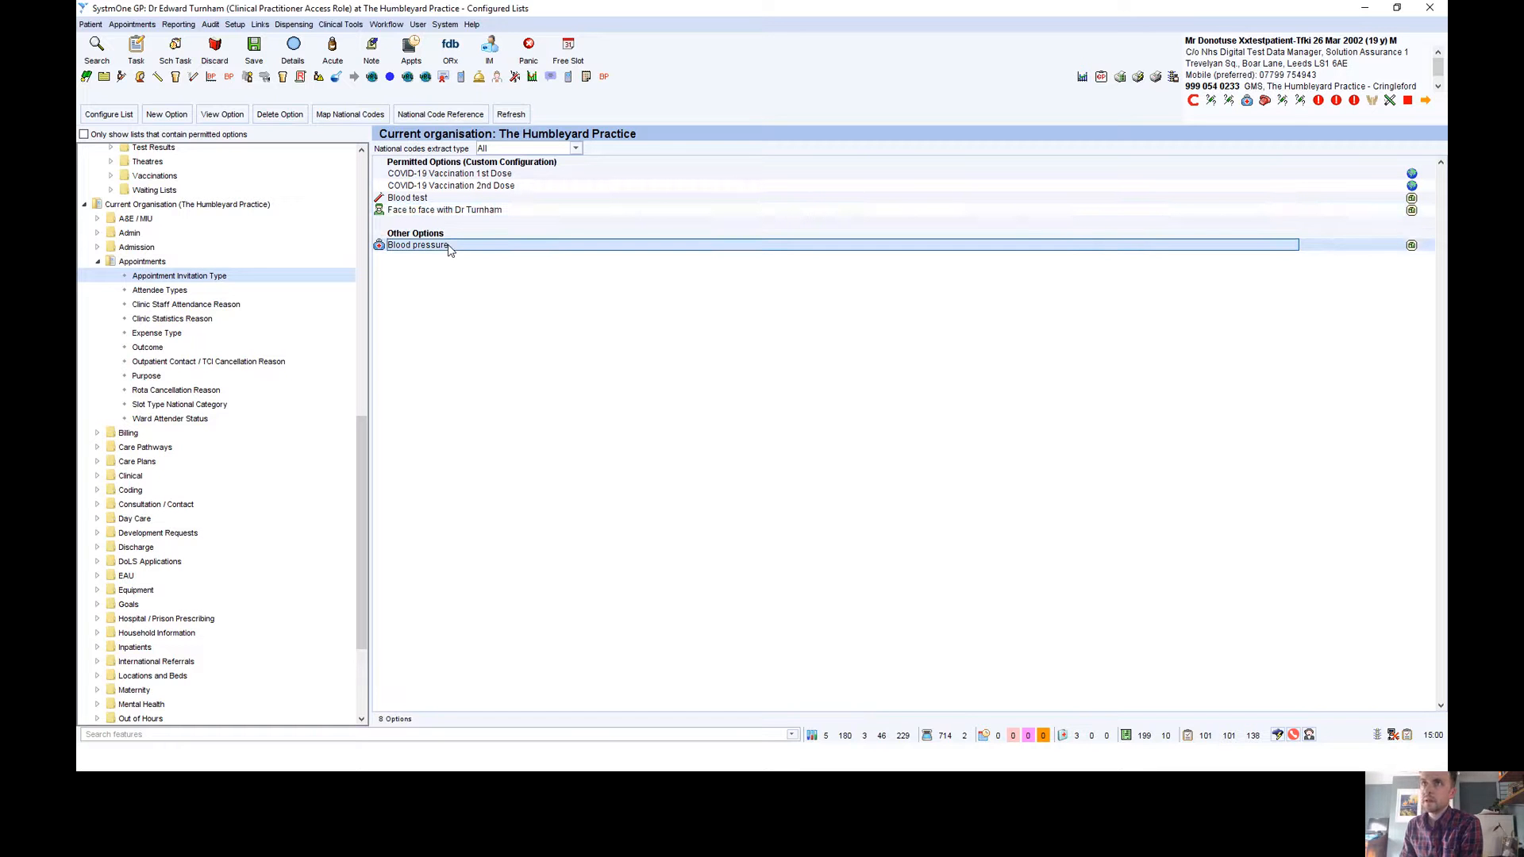
# - Add Blood pressure to the permitted options of the current organisation's Appointment Invitation Type list
pyautogui.rightClick(224, 279)
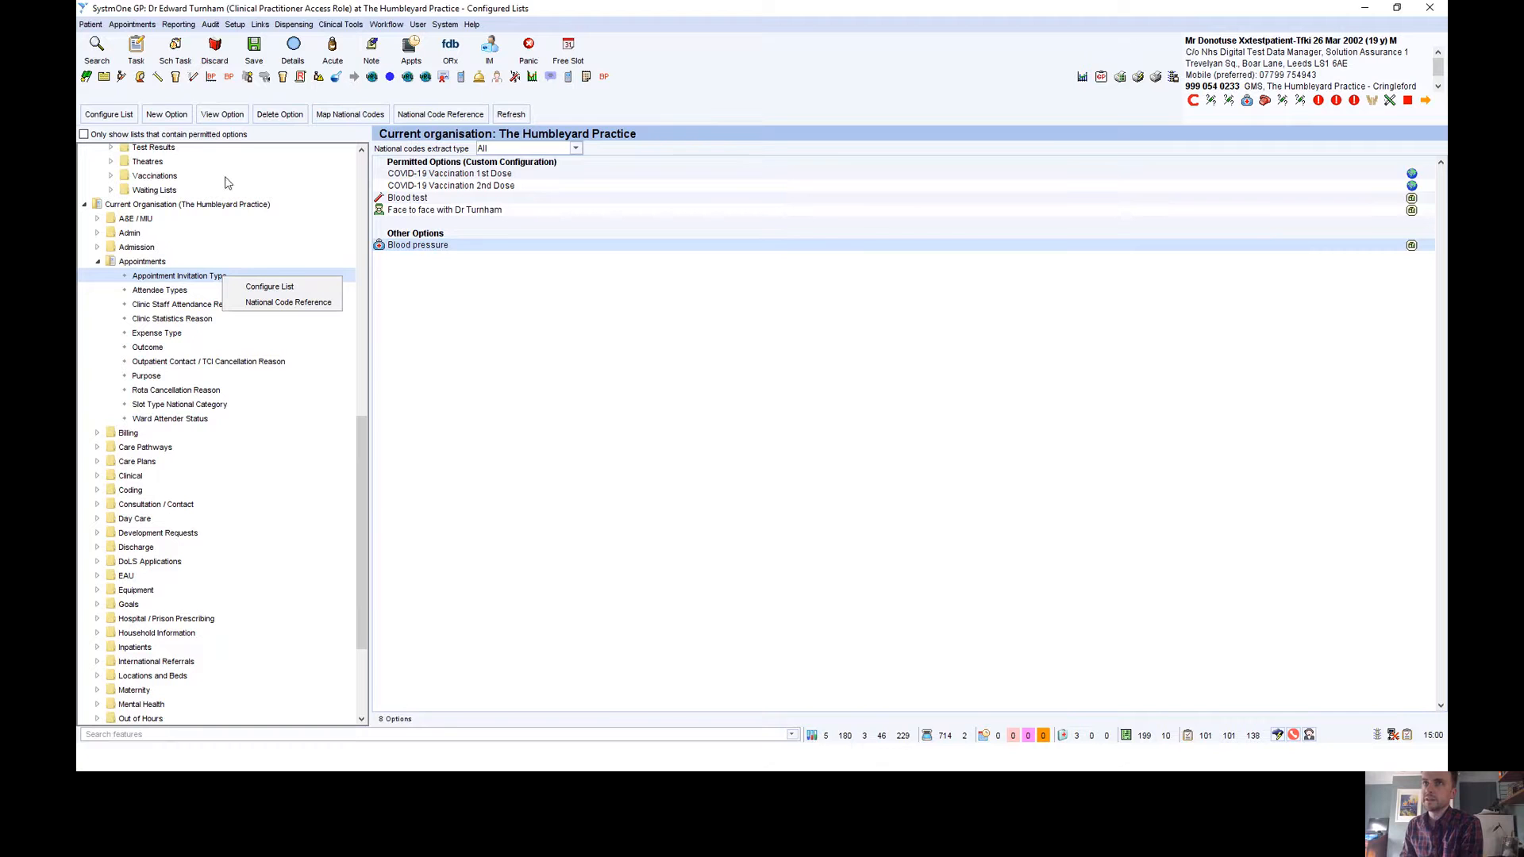
pyautogui.click(123, 116)
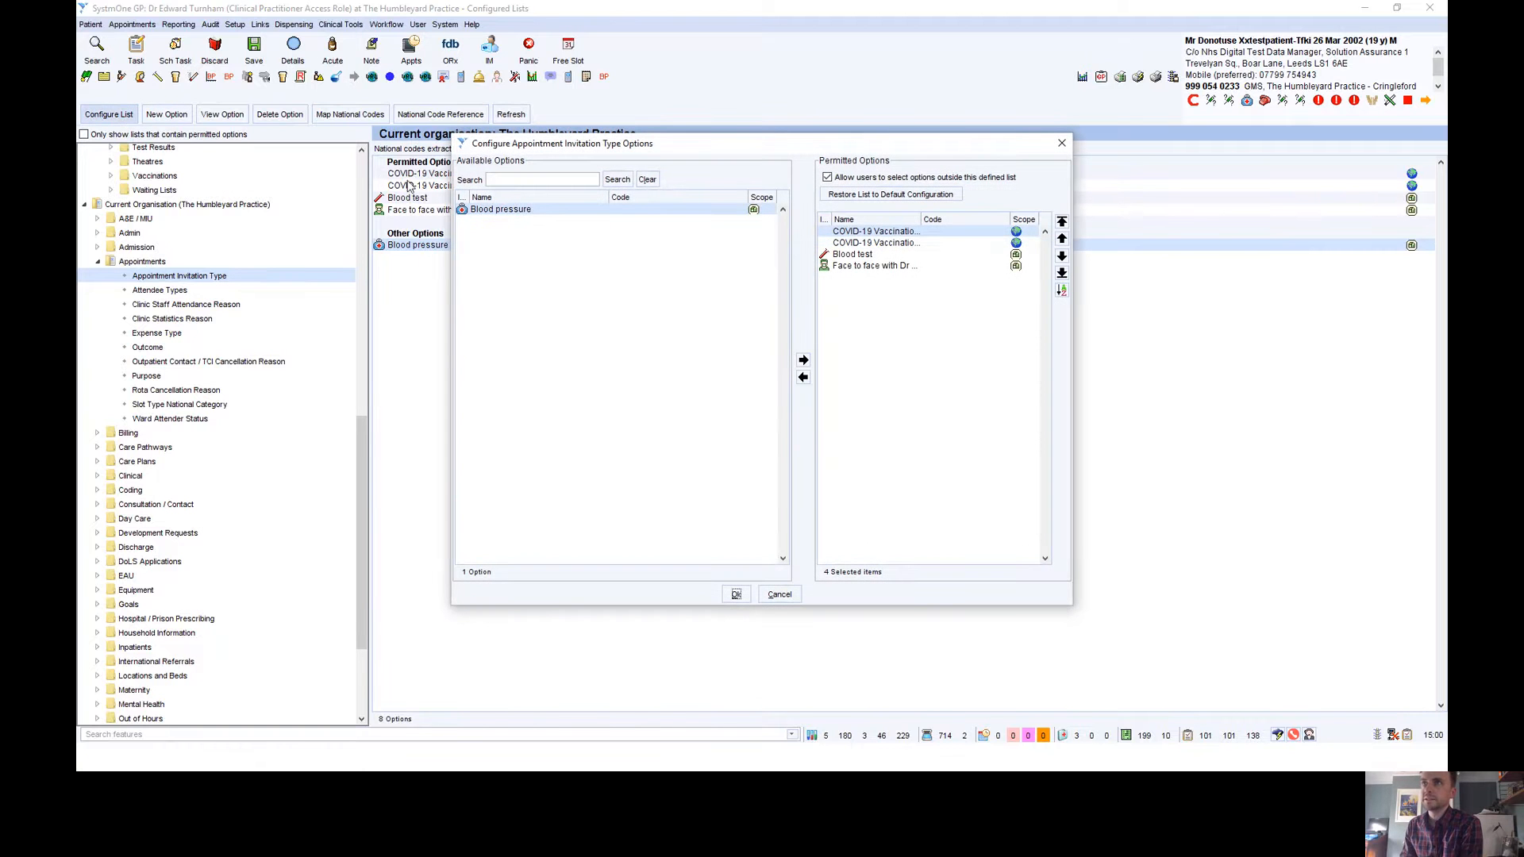
pyautogui.click(498, 211)
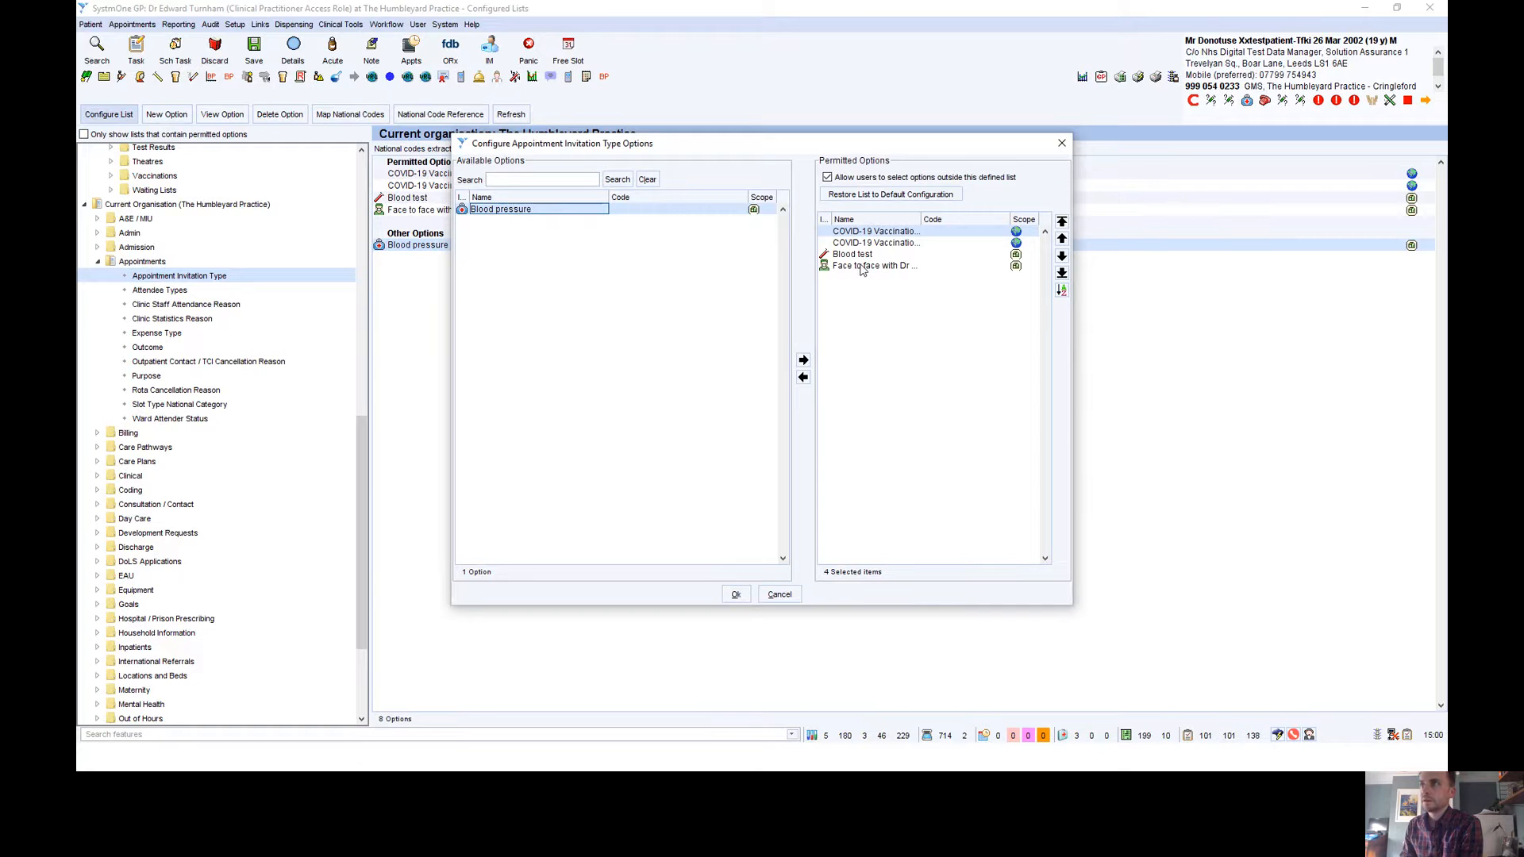
pyautogui.click(803, 360)
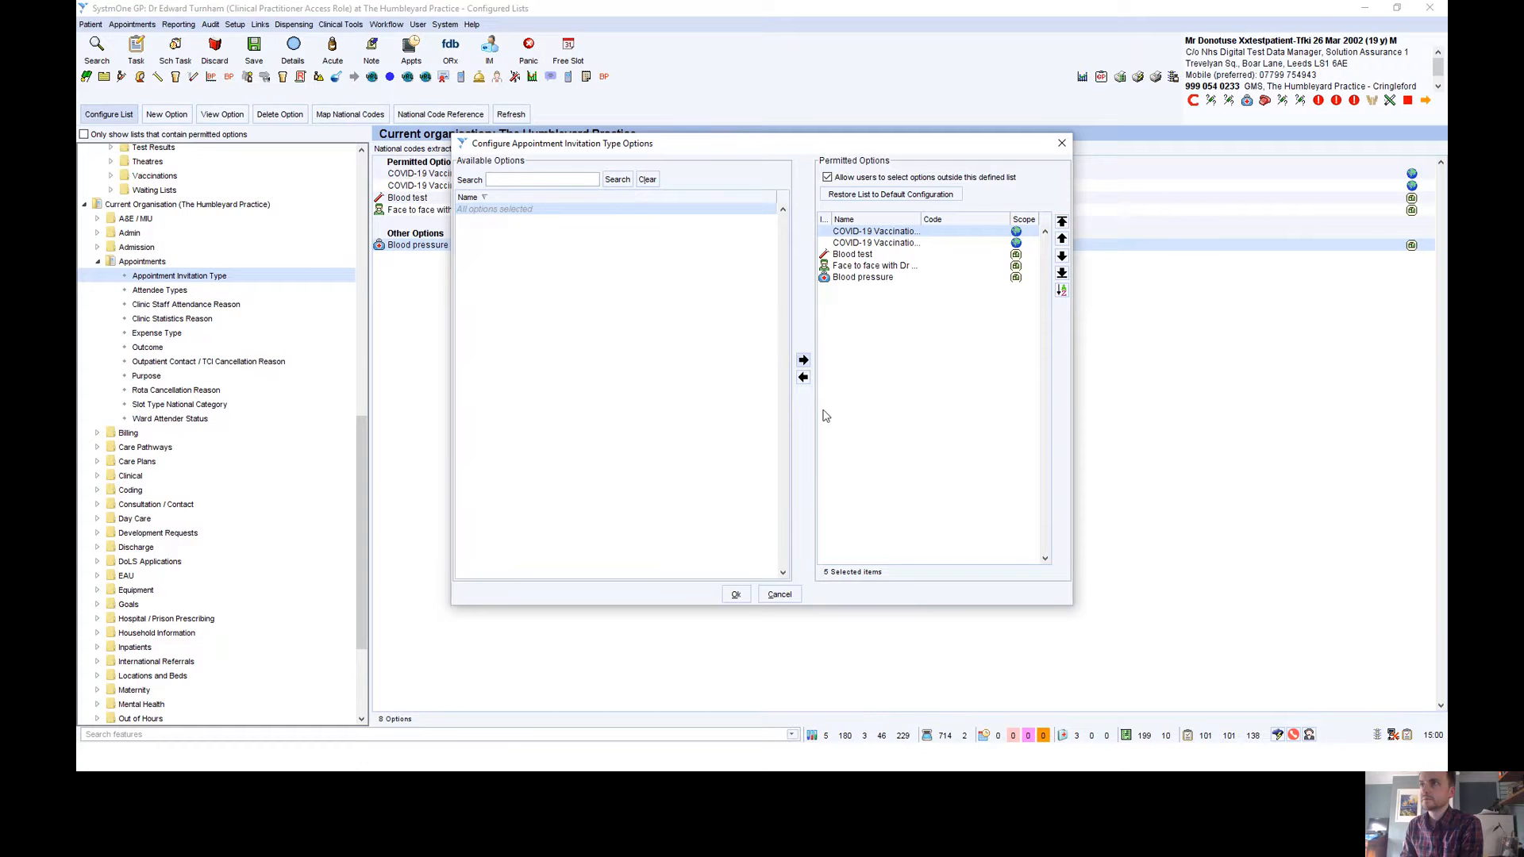
pyautogui.click(736, 595)
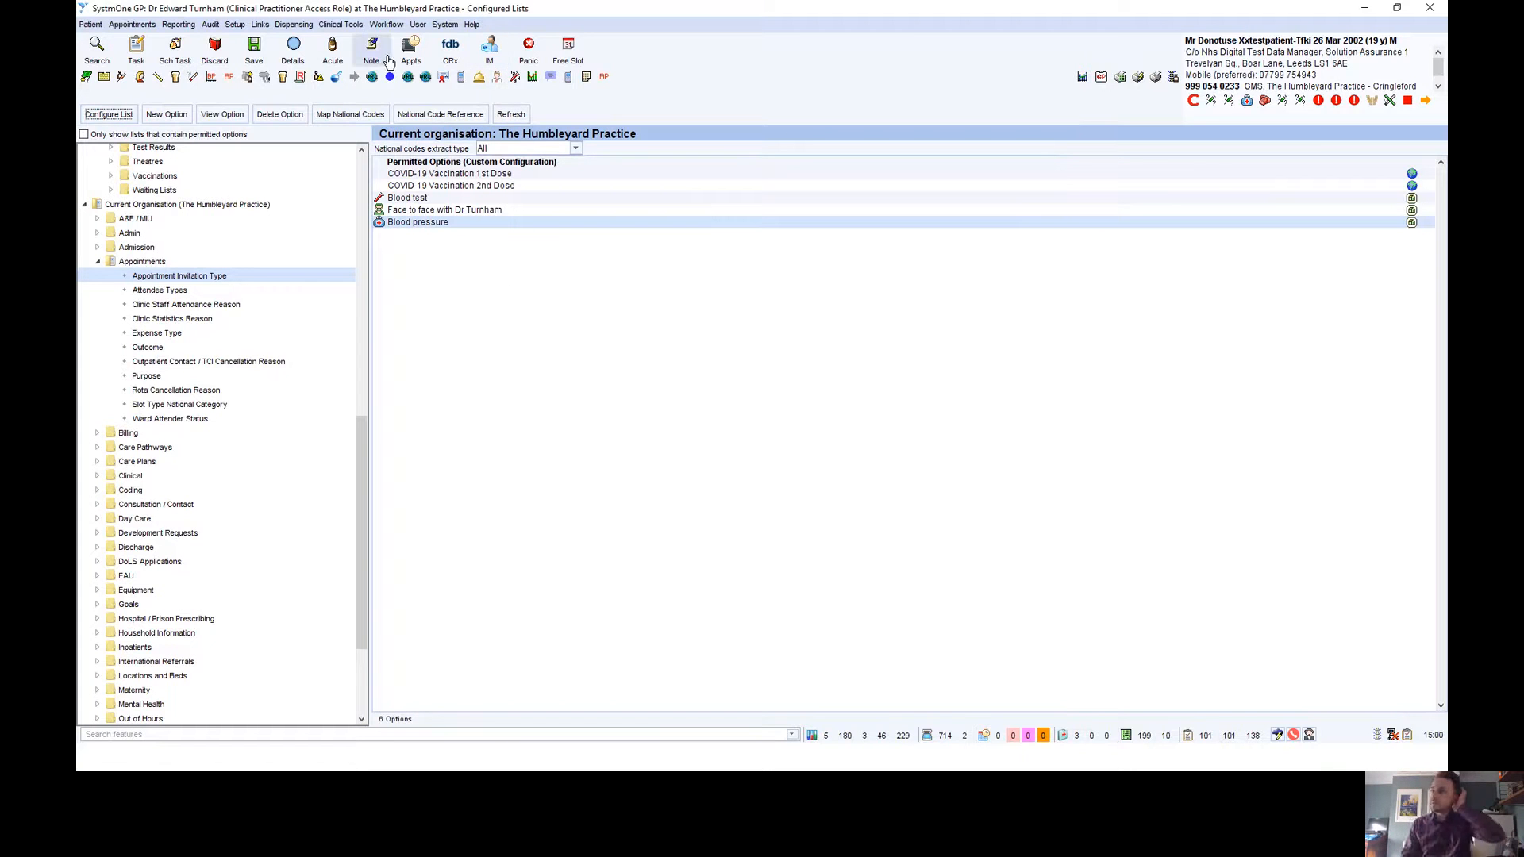
# - Open the Patient Appointment Invitation page under Appointments in the Organisation Preferences
pyautogui.click(238, 25)
pyautogui.moveTo(261, 44)
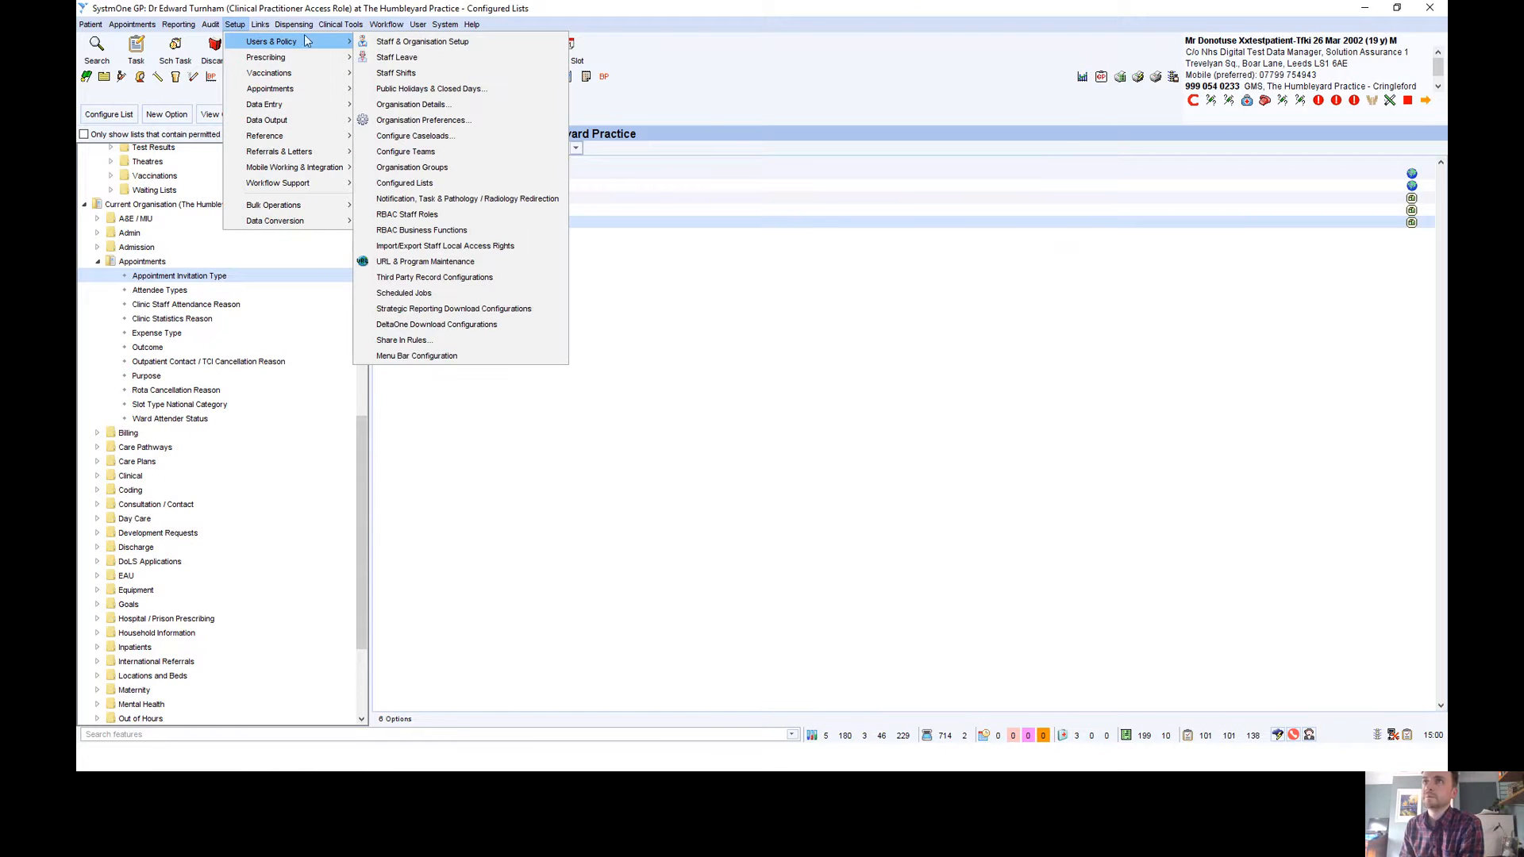
pyautogui.click(447, 121)
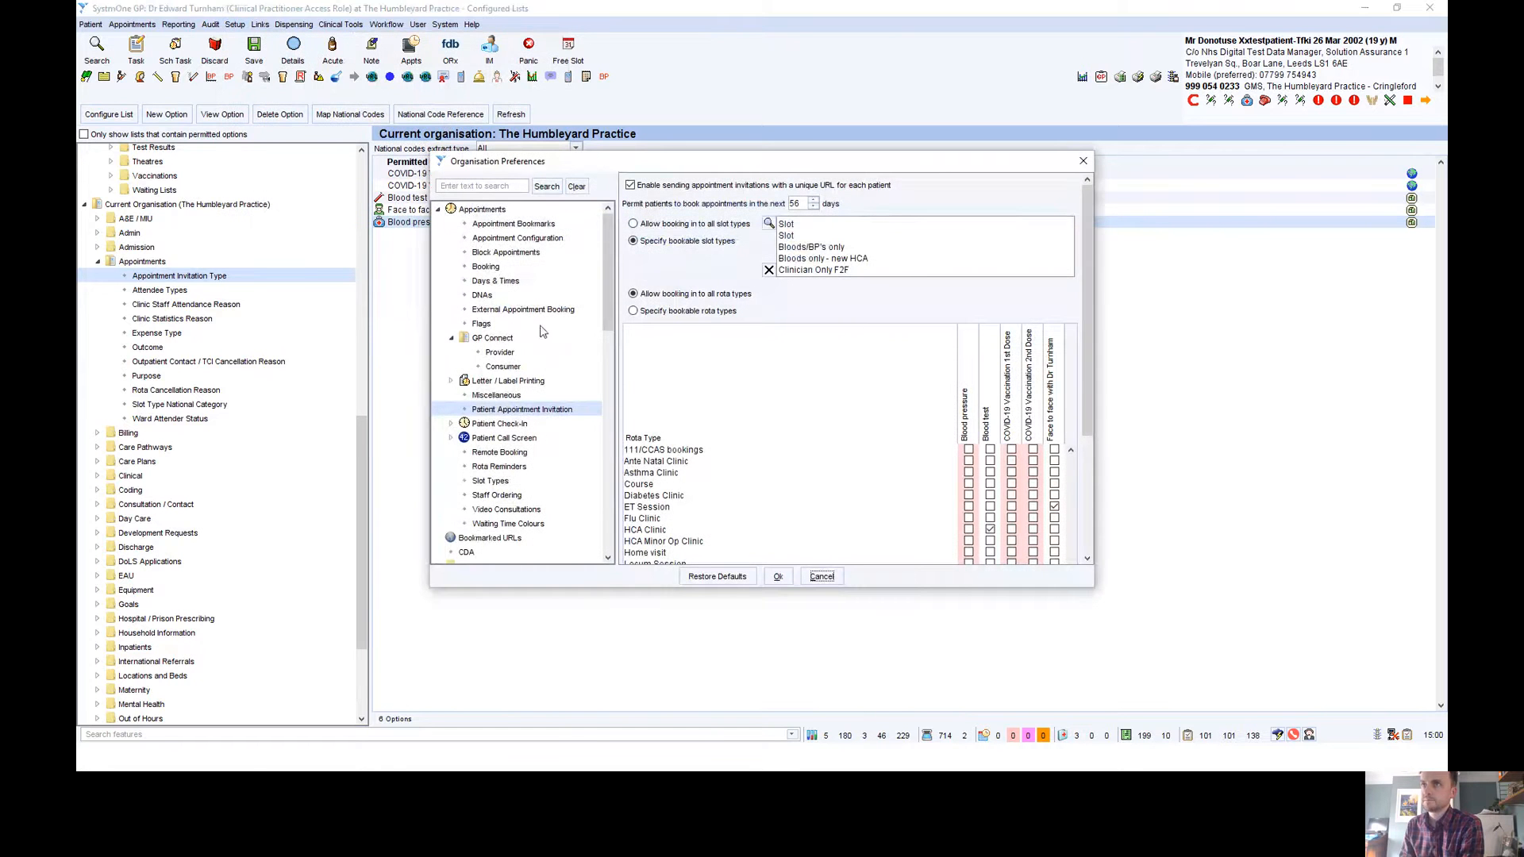
pyautogui.click(471, 211)
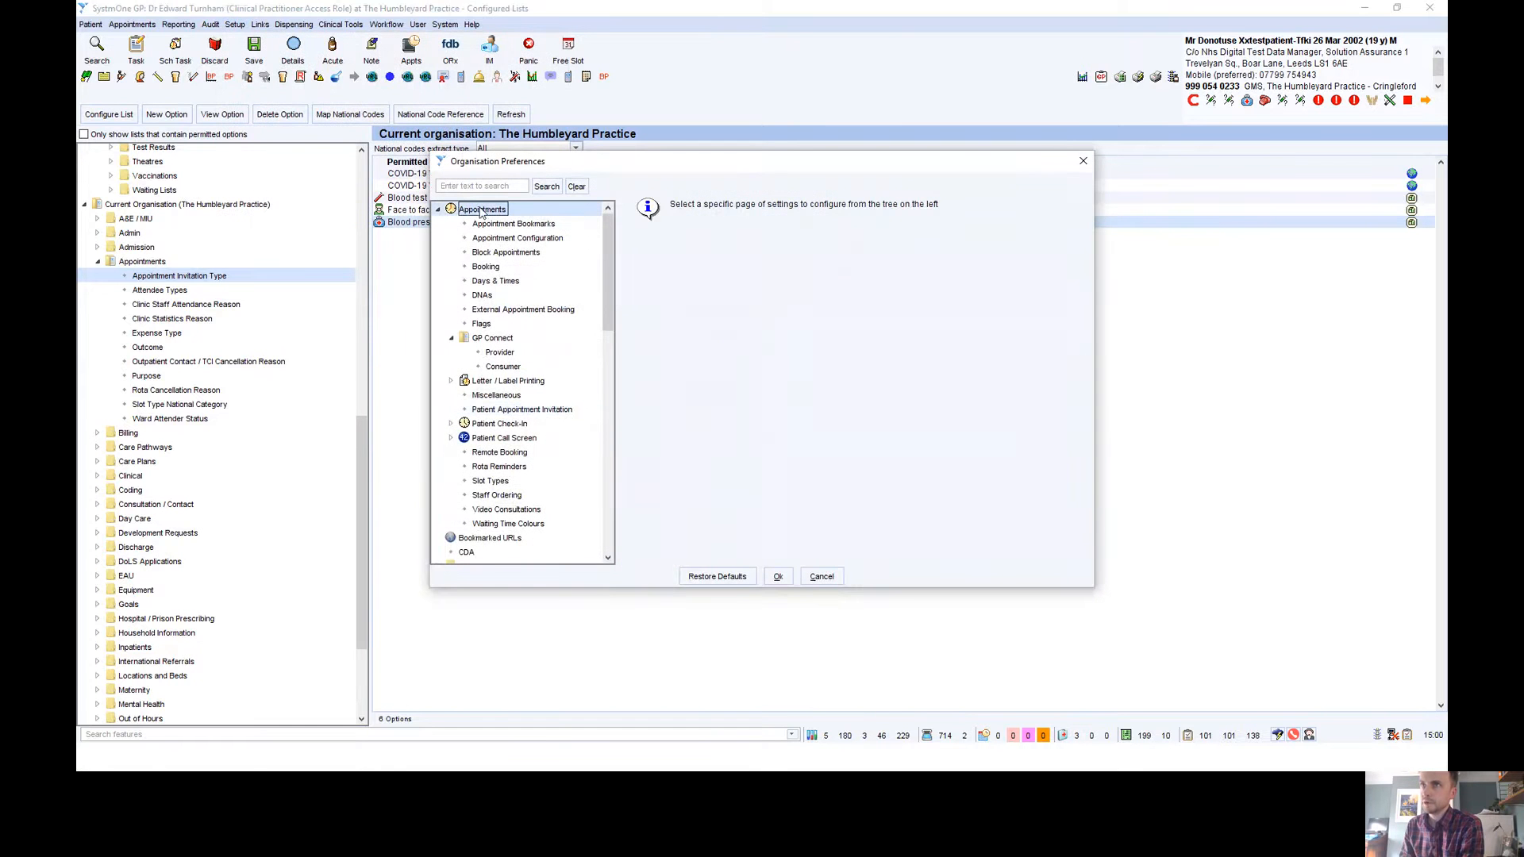
pyautogui.click(523, 410)
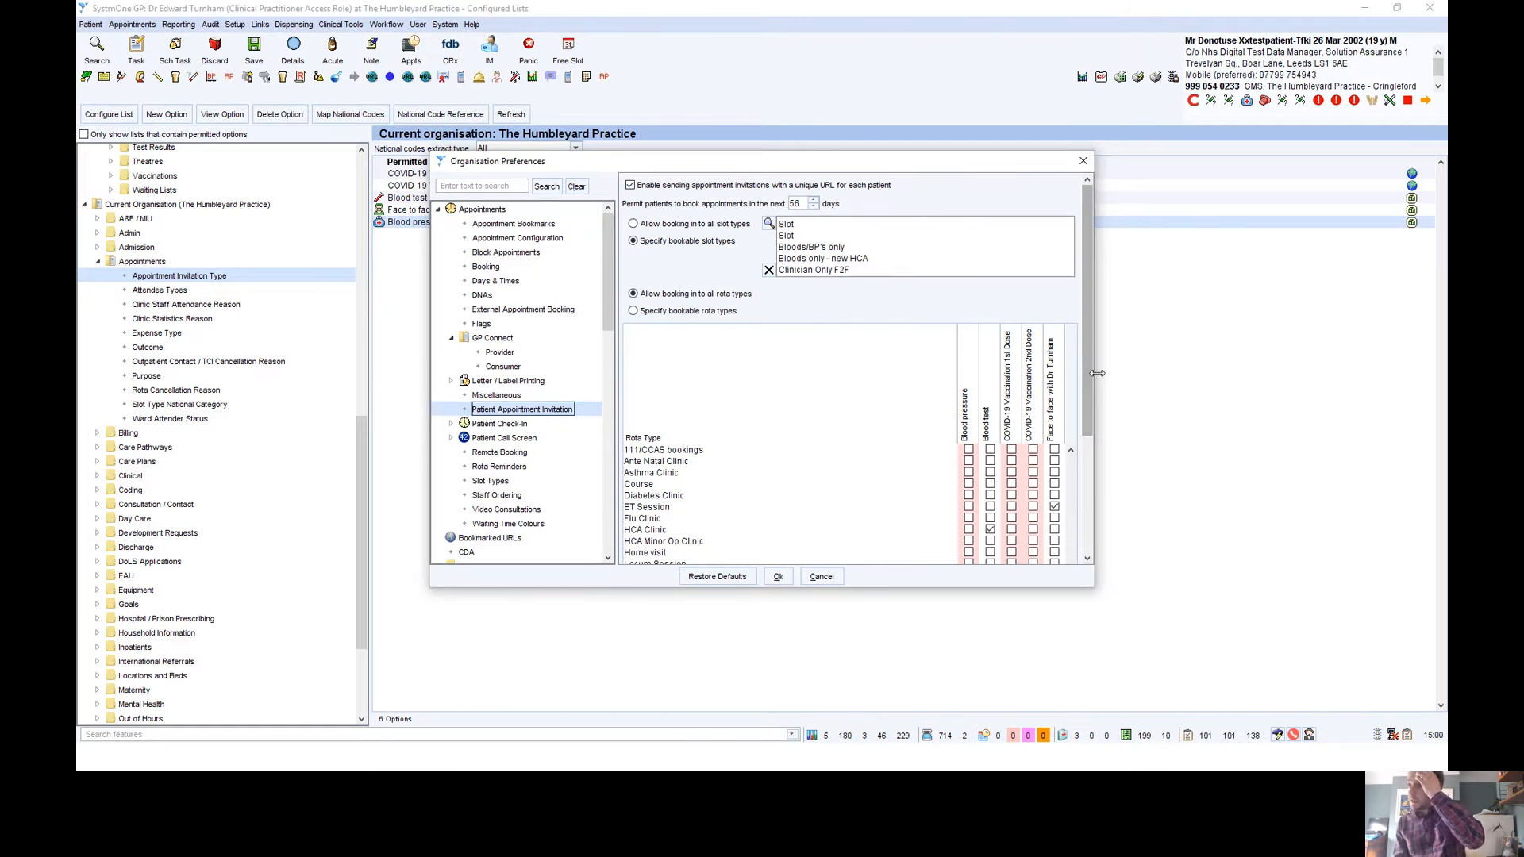
# - Enable Blood test invitations for the HCA Minor Op Clinic and Meeting rota types, and Blood pressure invitations for HCA Clinic
pyautogui.moveTo(1089, 386); pyautogui.dragTo(1089, 400)
pyautogui.scroll(-3, 1089, 401)
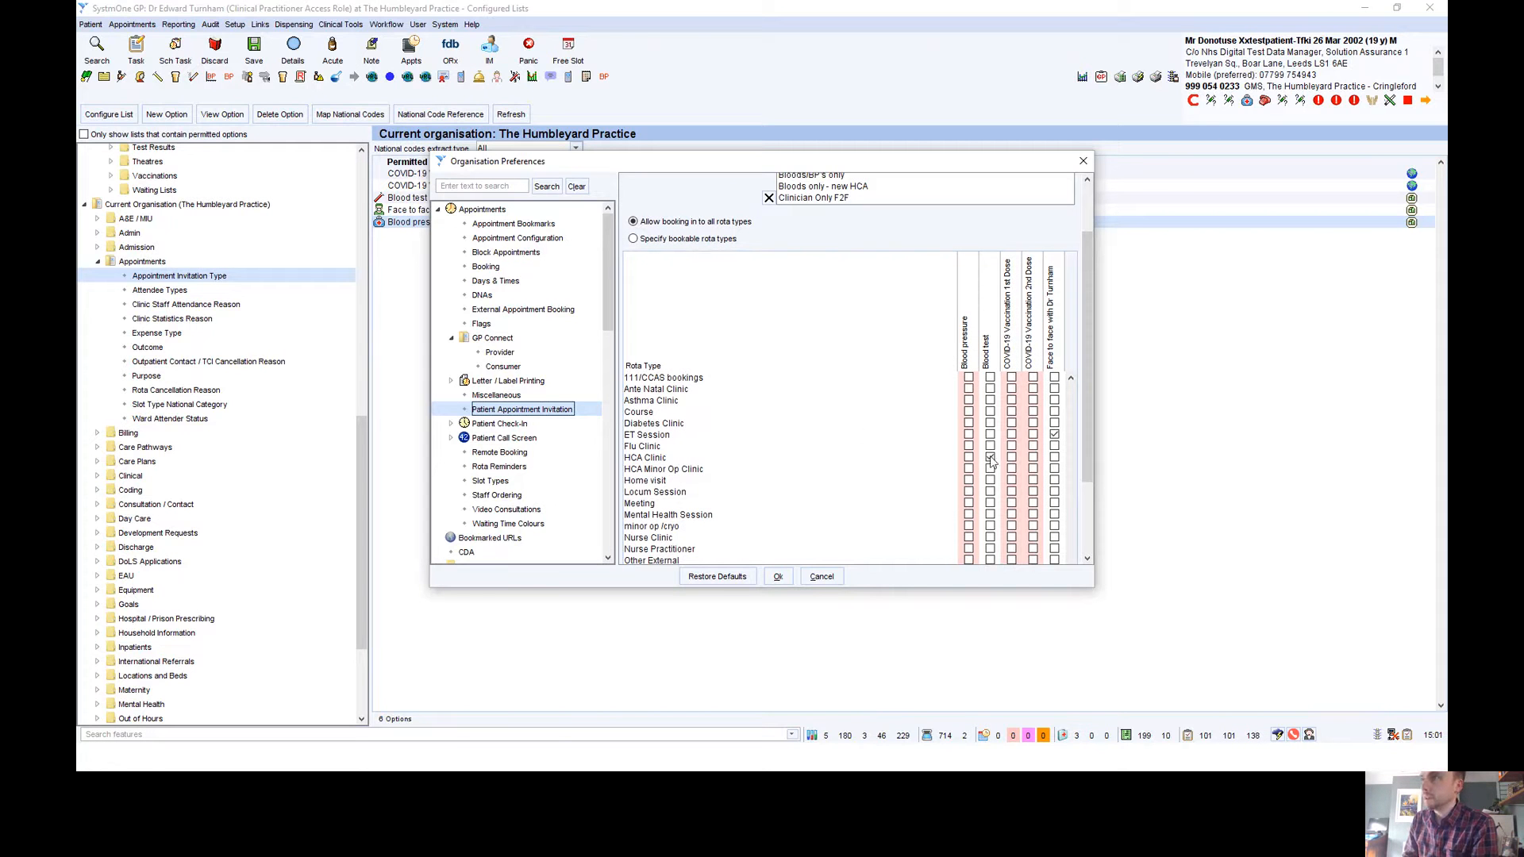
pyautogui.moveTo(1086, 455); pyautogui.dragTo(1086, 543)
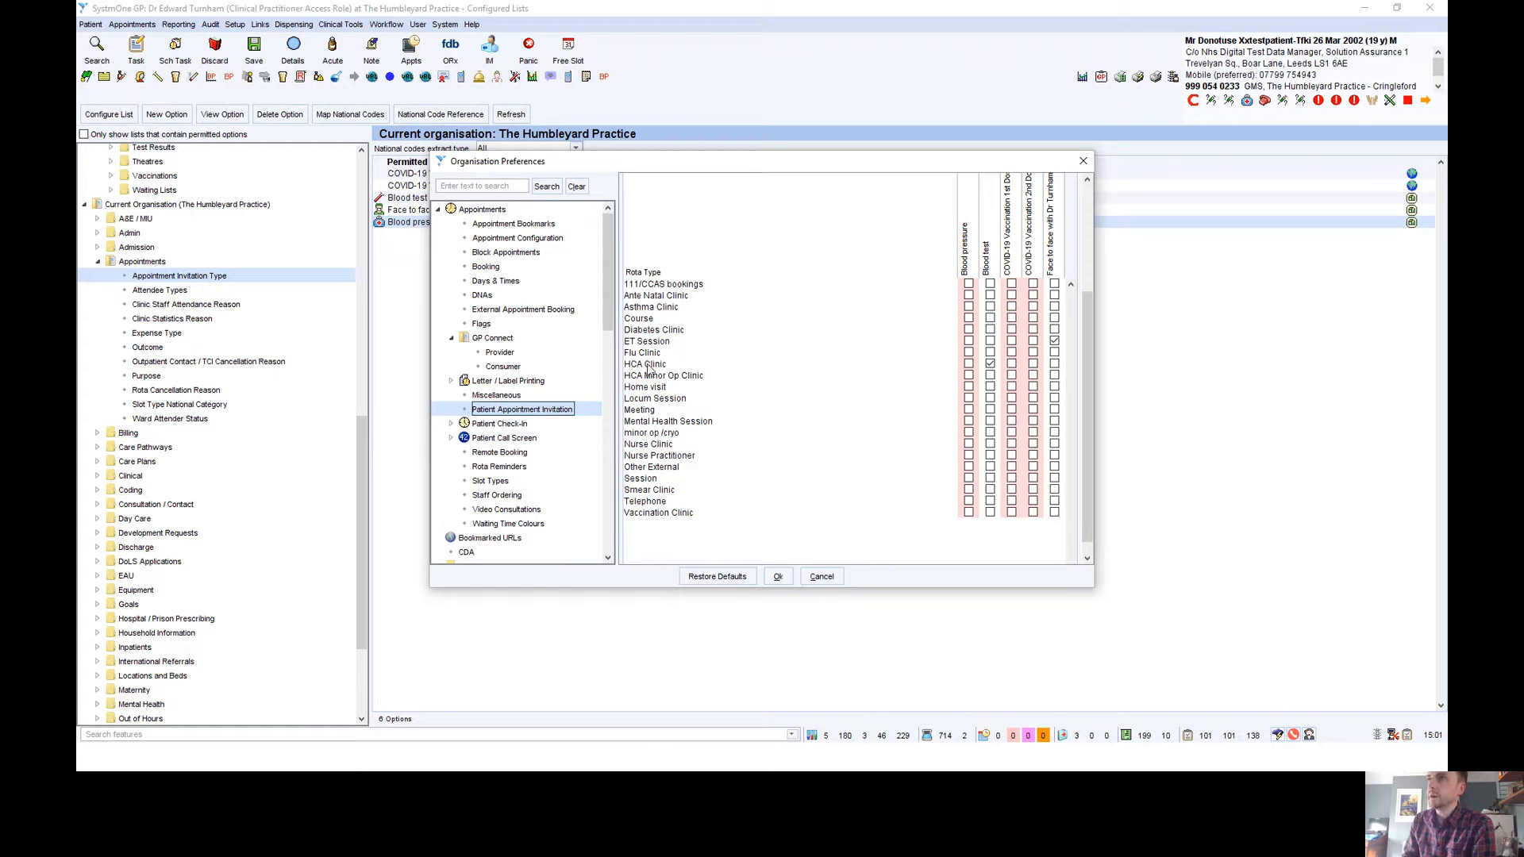
pyautogui.click(991, 376)
pyautogui.click(990, 411)
pyautogui.click(969, 366)
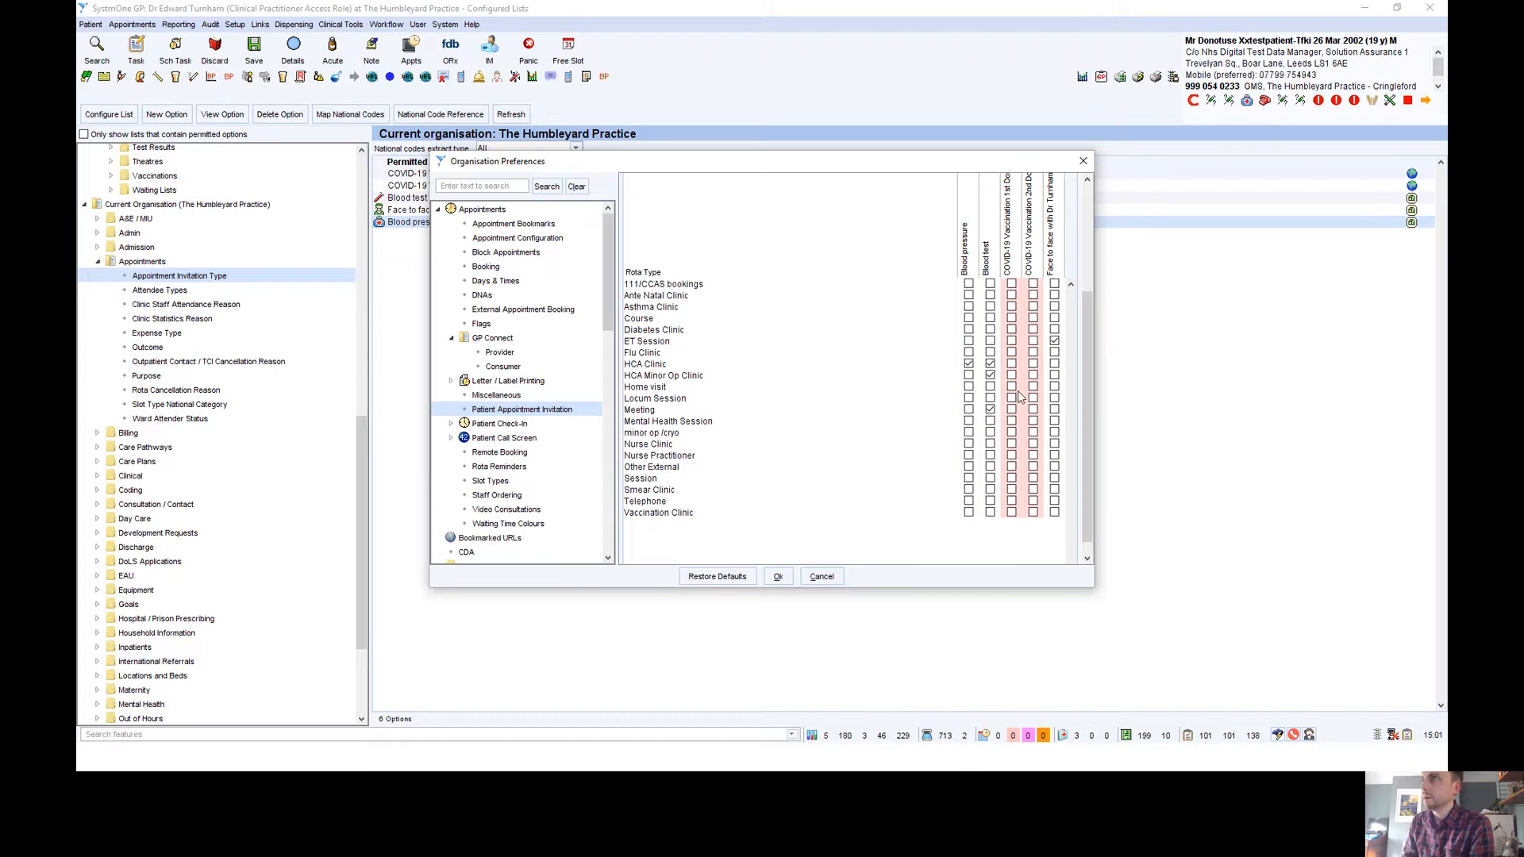
# - Review the bookable slot types and the rota type grid, and close the organisation preferences without saving
pyautogui.moveTo(1089, 409); pyautogui.dragTo(1088, 275)
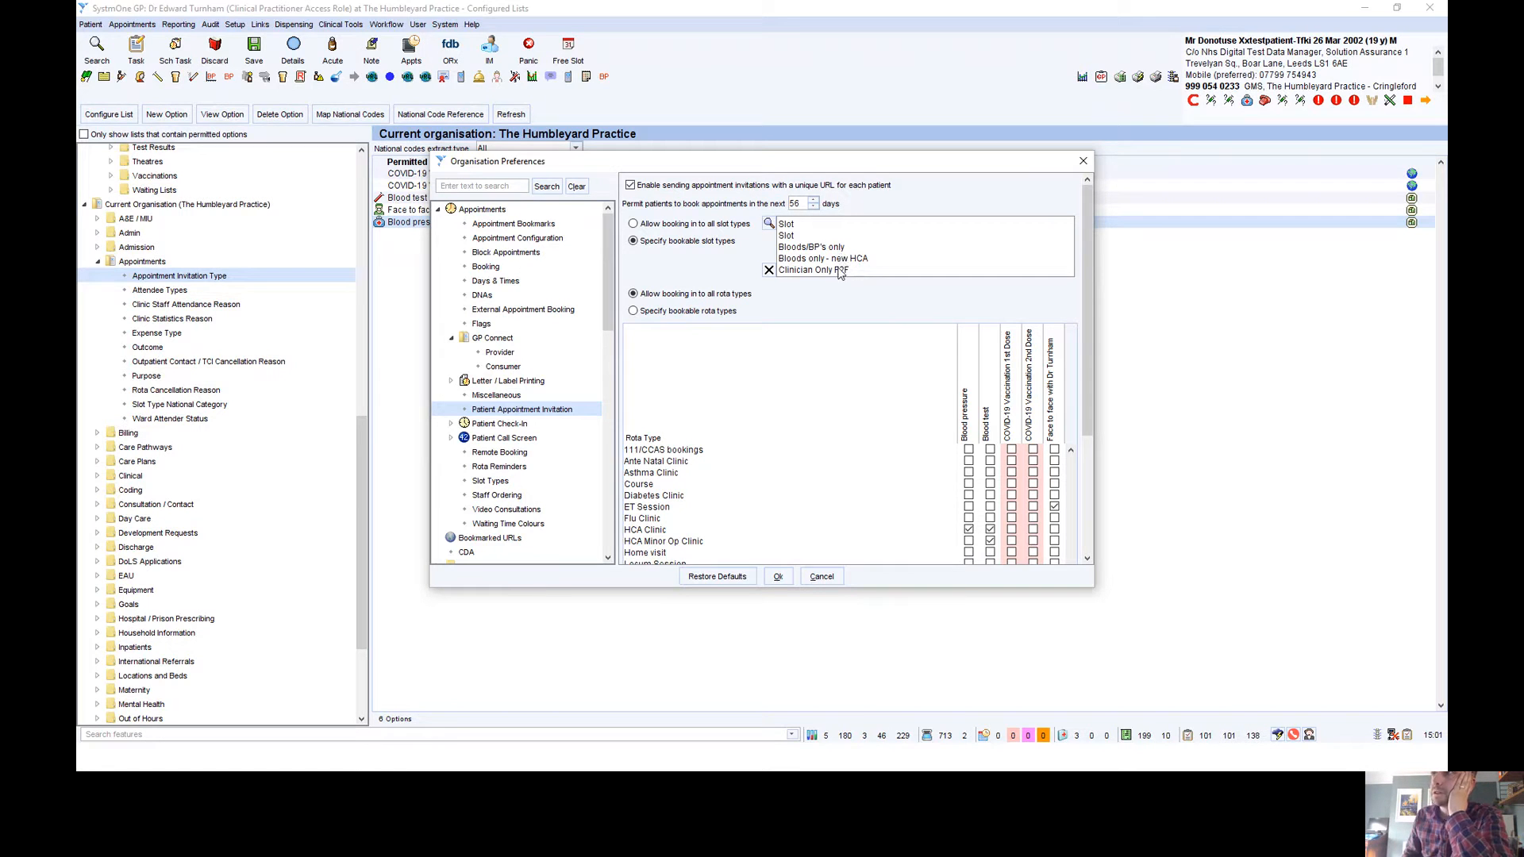
pyautogui.moveTo(1084, 359)
pyautogui.mouseDown()
pyautogui.moveTo(1083, 415)
pyautogui.moveTo(1088, 331)
pyautogui.mouseUp()
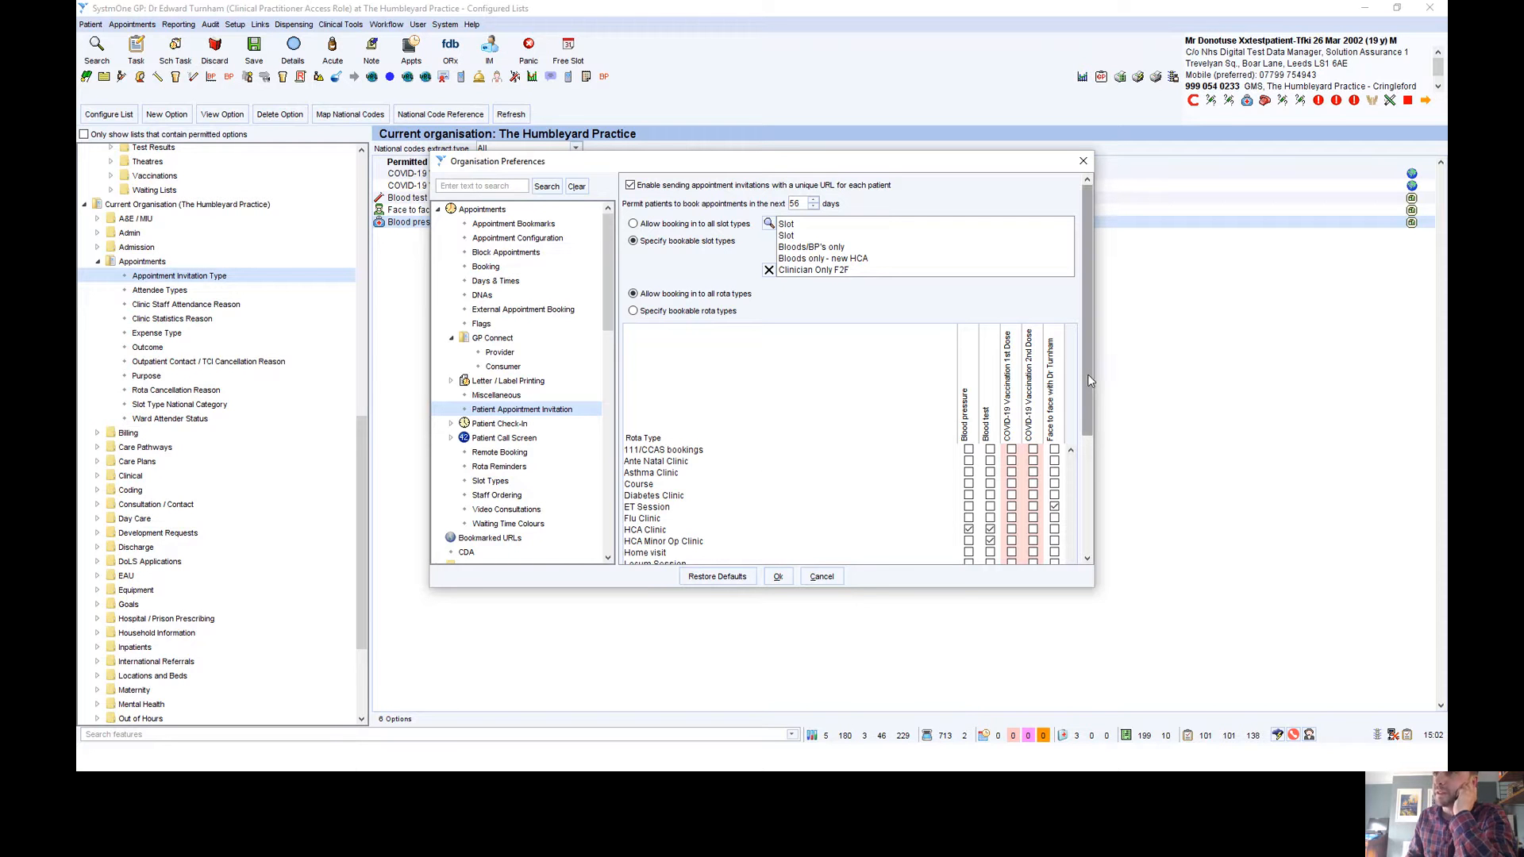
pyautogui.moveTo(1088, 379); pyautogui.dragTo(1084, 413)
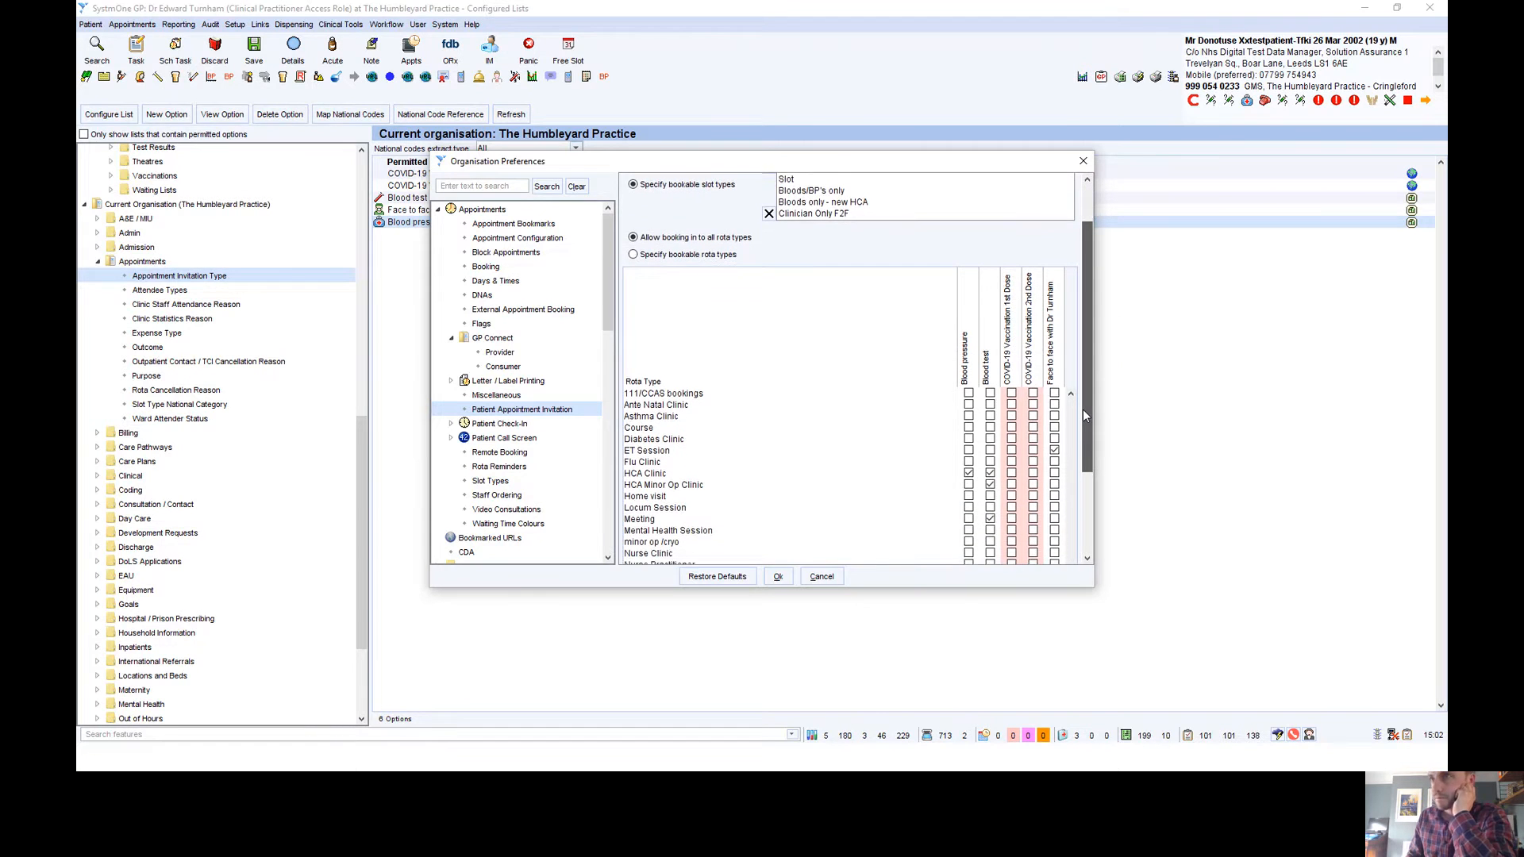
pyautogui.scroll(3, 1082, 408)
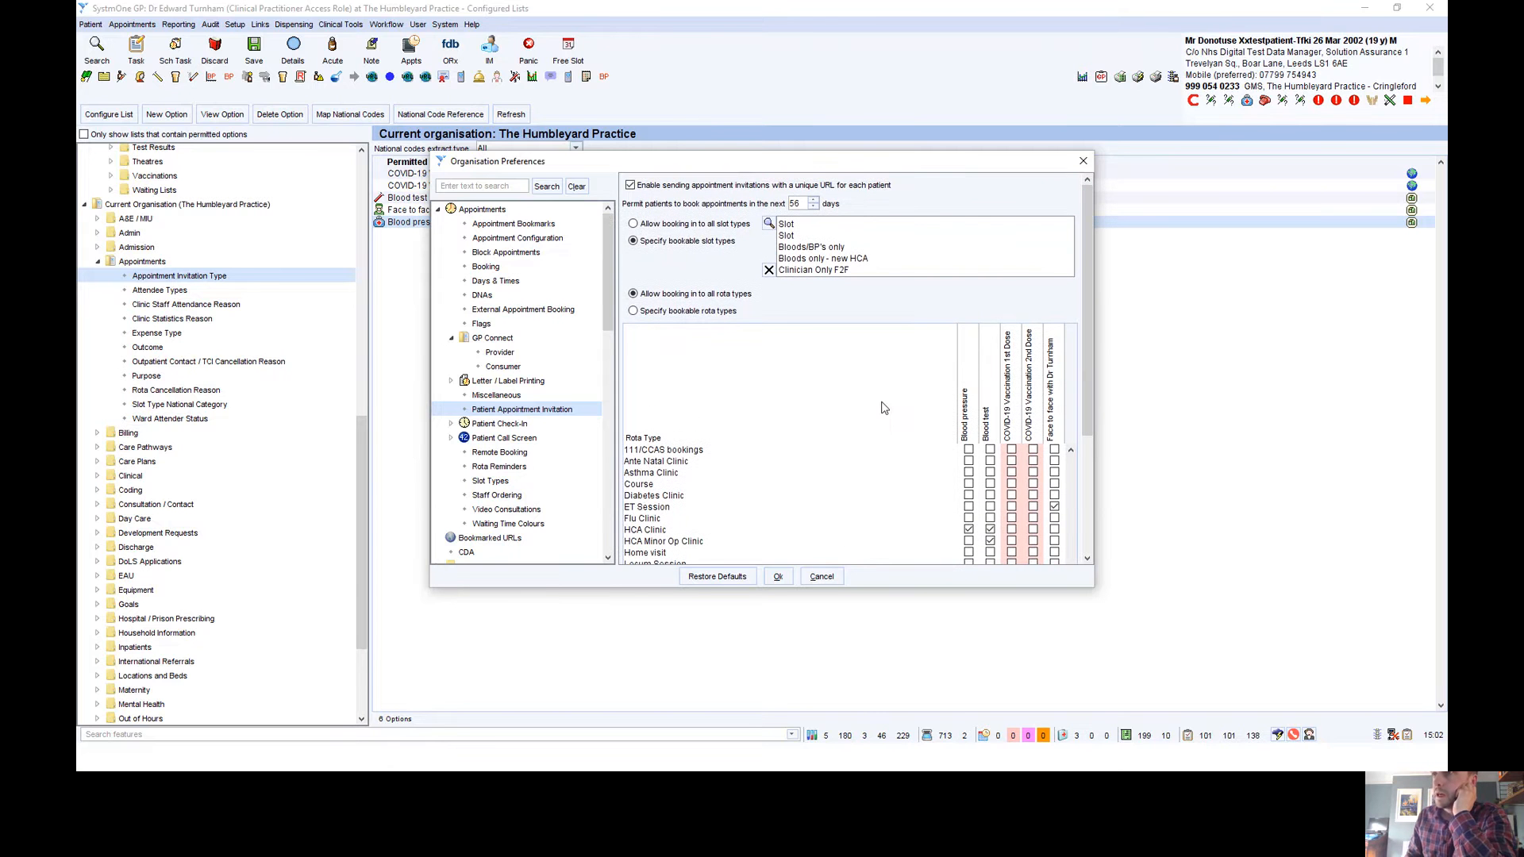
pyautogui.click(821, 577)
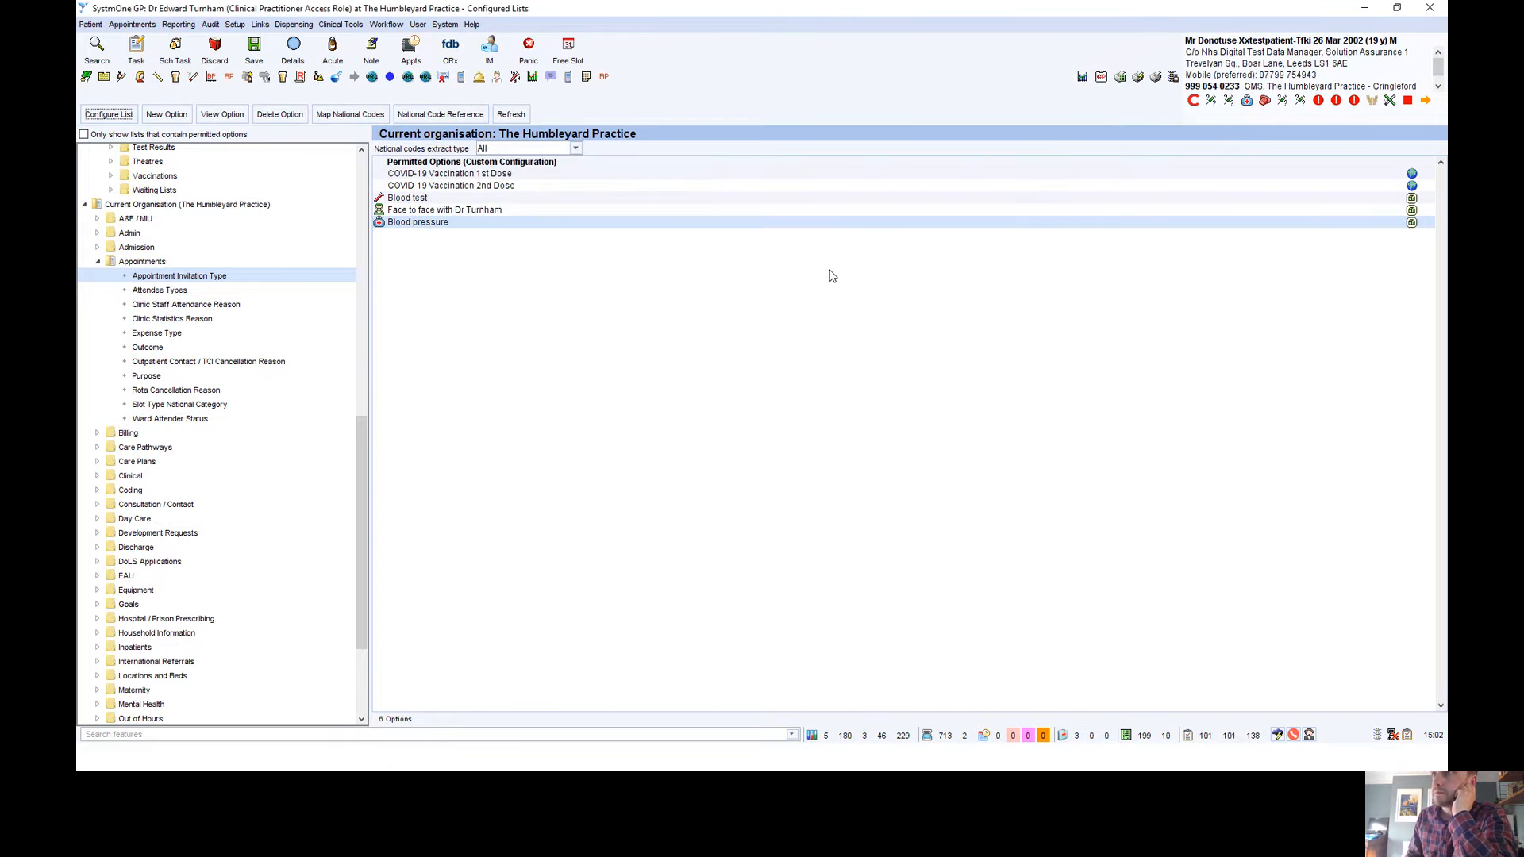
# - Return to the patient record and open the button configuration for the toolbar's small button set
pyautogui.click(1228, 80)
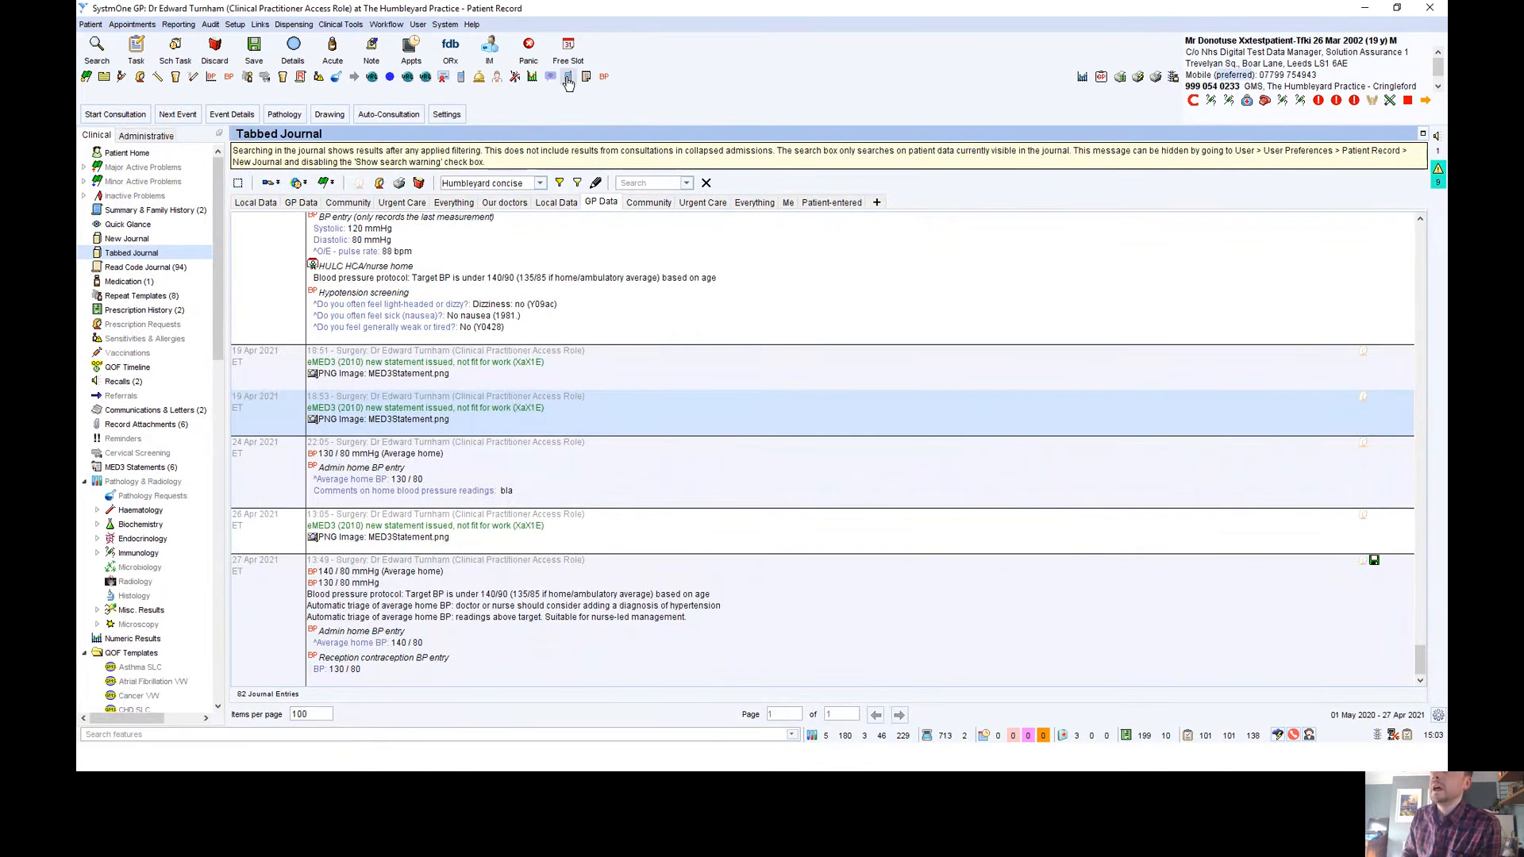
pyautogui.rightClick(619, 77)
pyautogui.click(666, 104)
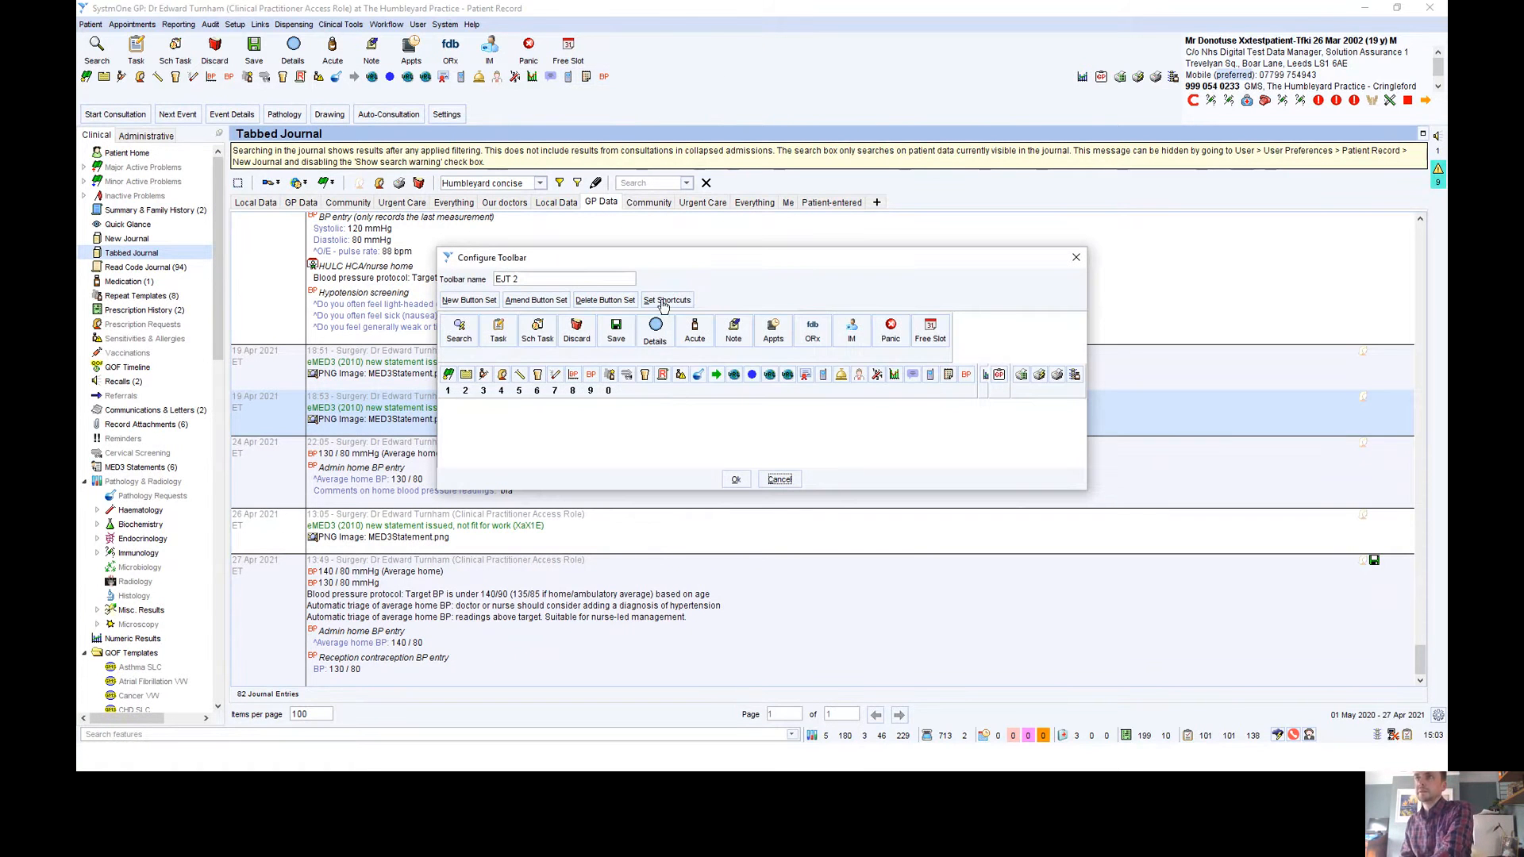
pyautogui.doubleClick(670, 391)
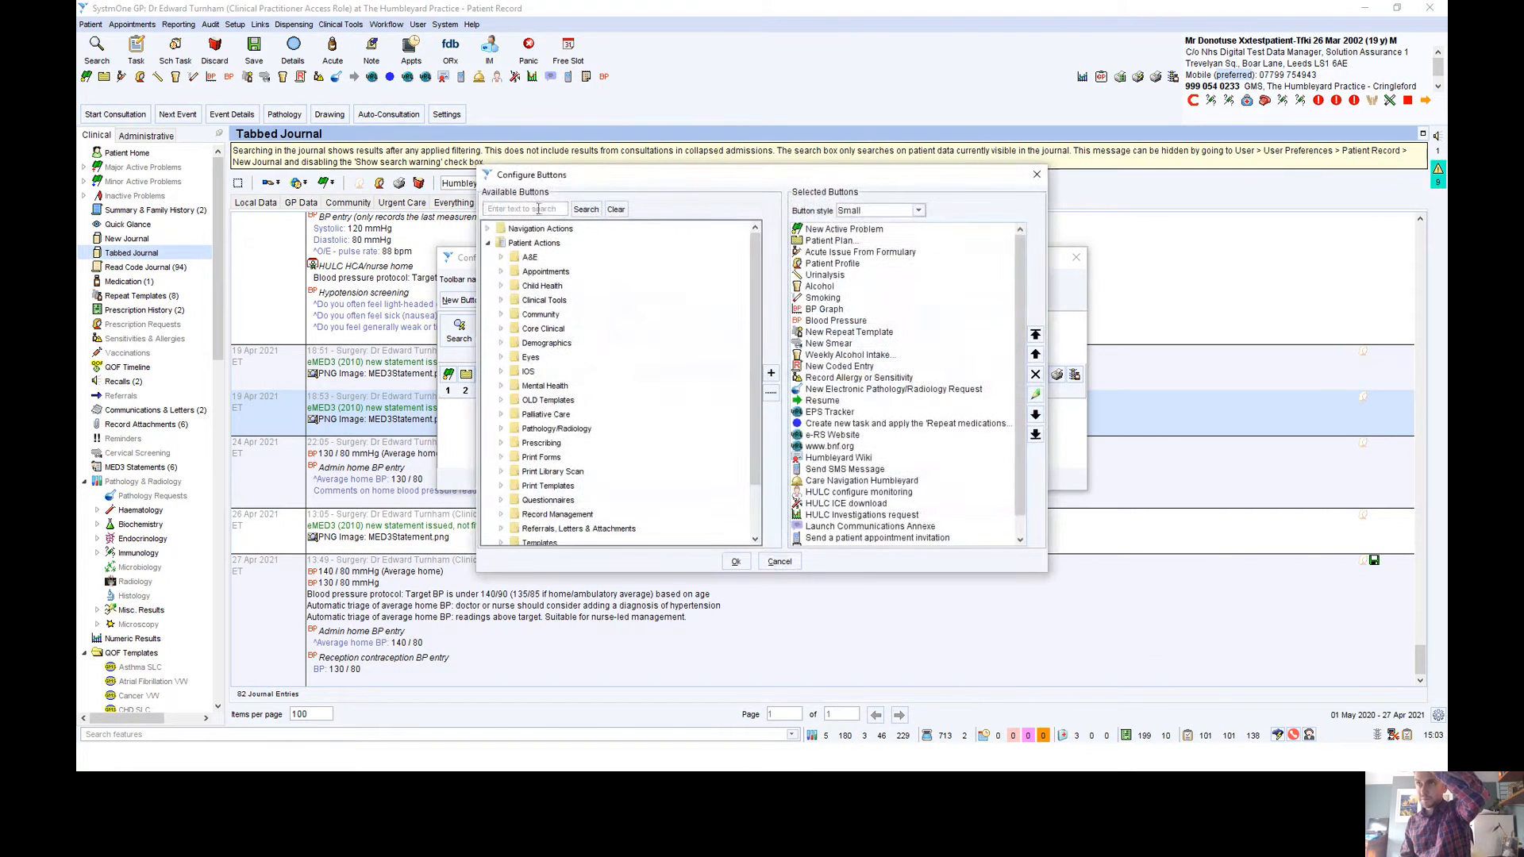
# - Search the available buttons for "pat app", locate "Send a patient appointment invitation", and close the toolbar configuration without saving
pyautogui.click(554, 209)
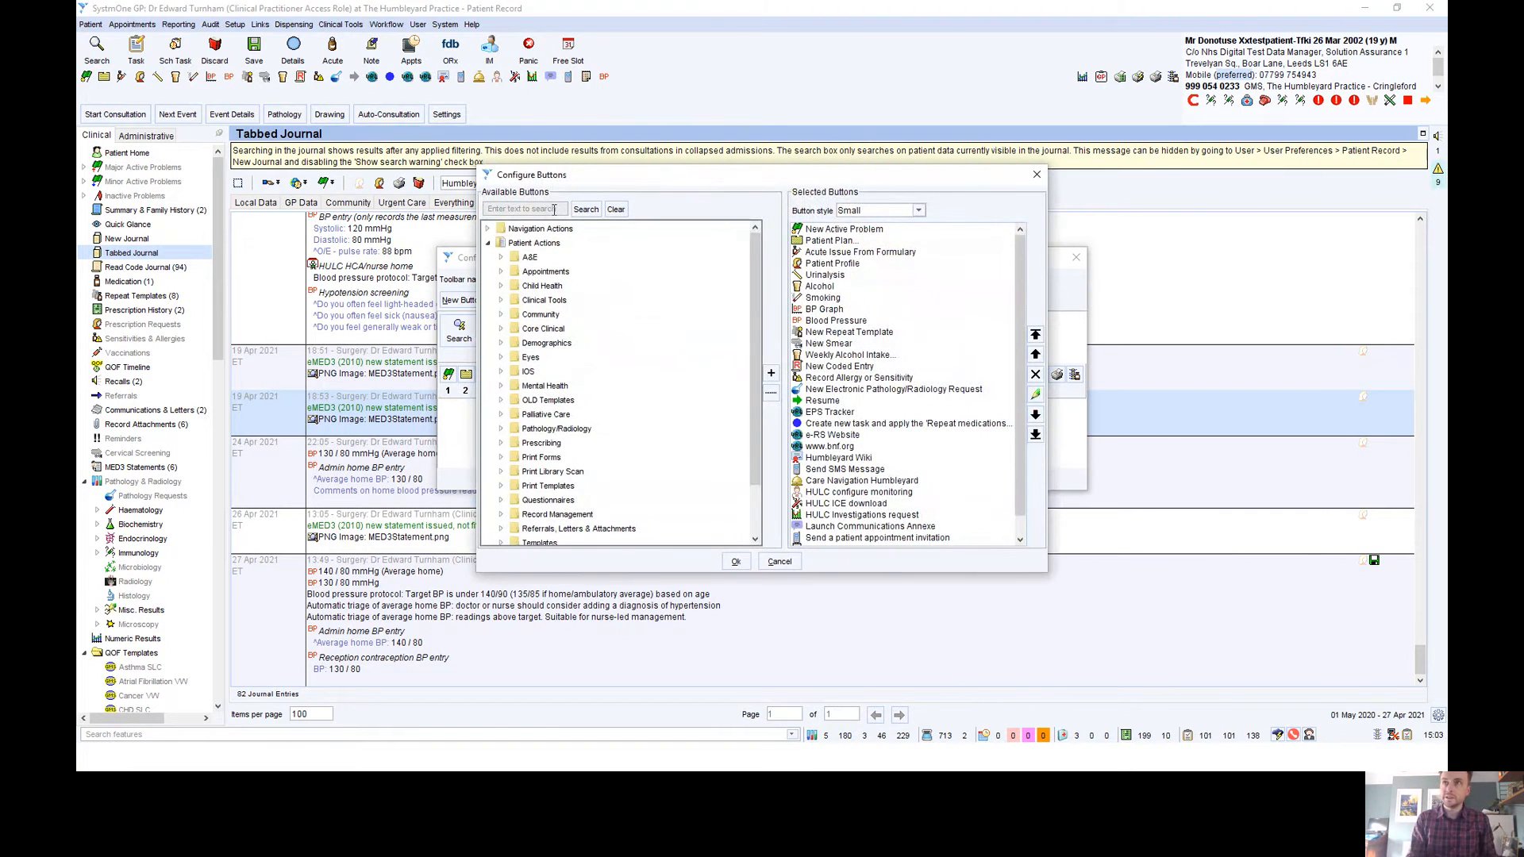
pyautogui.write('pat app')
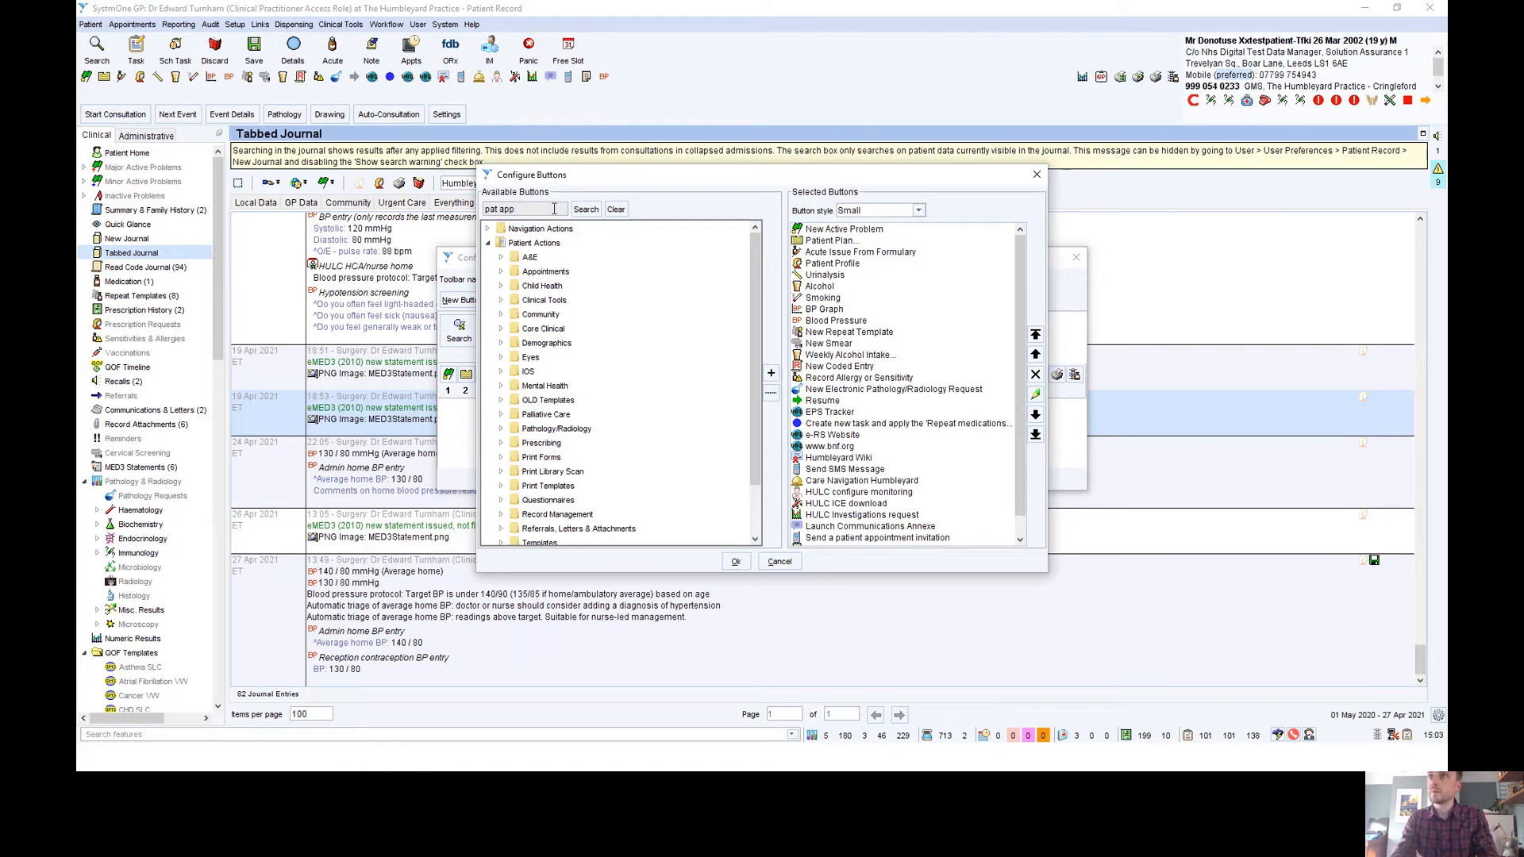
pyautogui.press('Return')
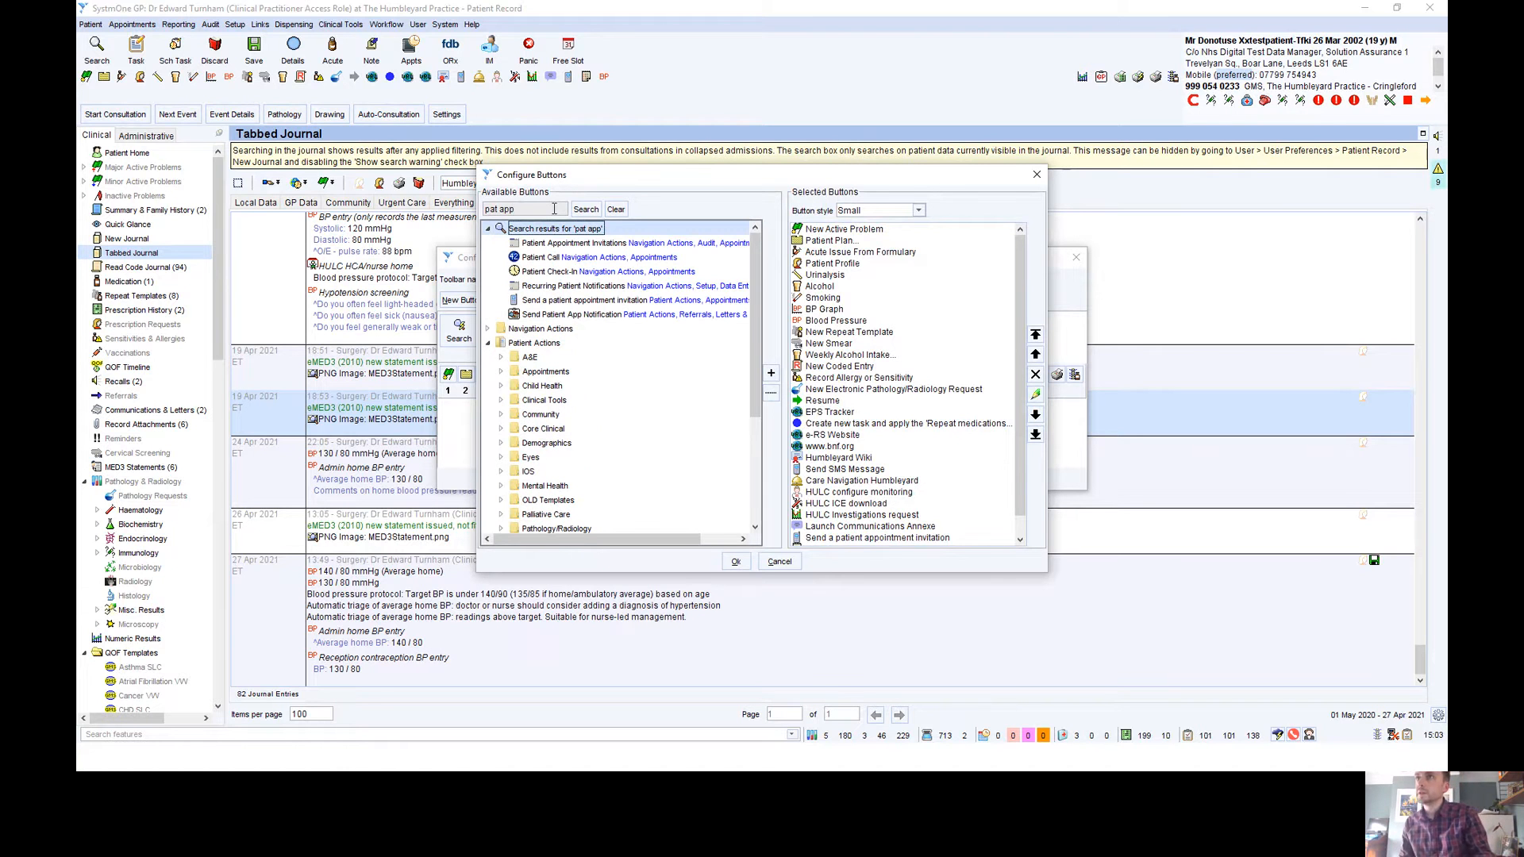
pyautogui.click(620, 303)
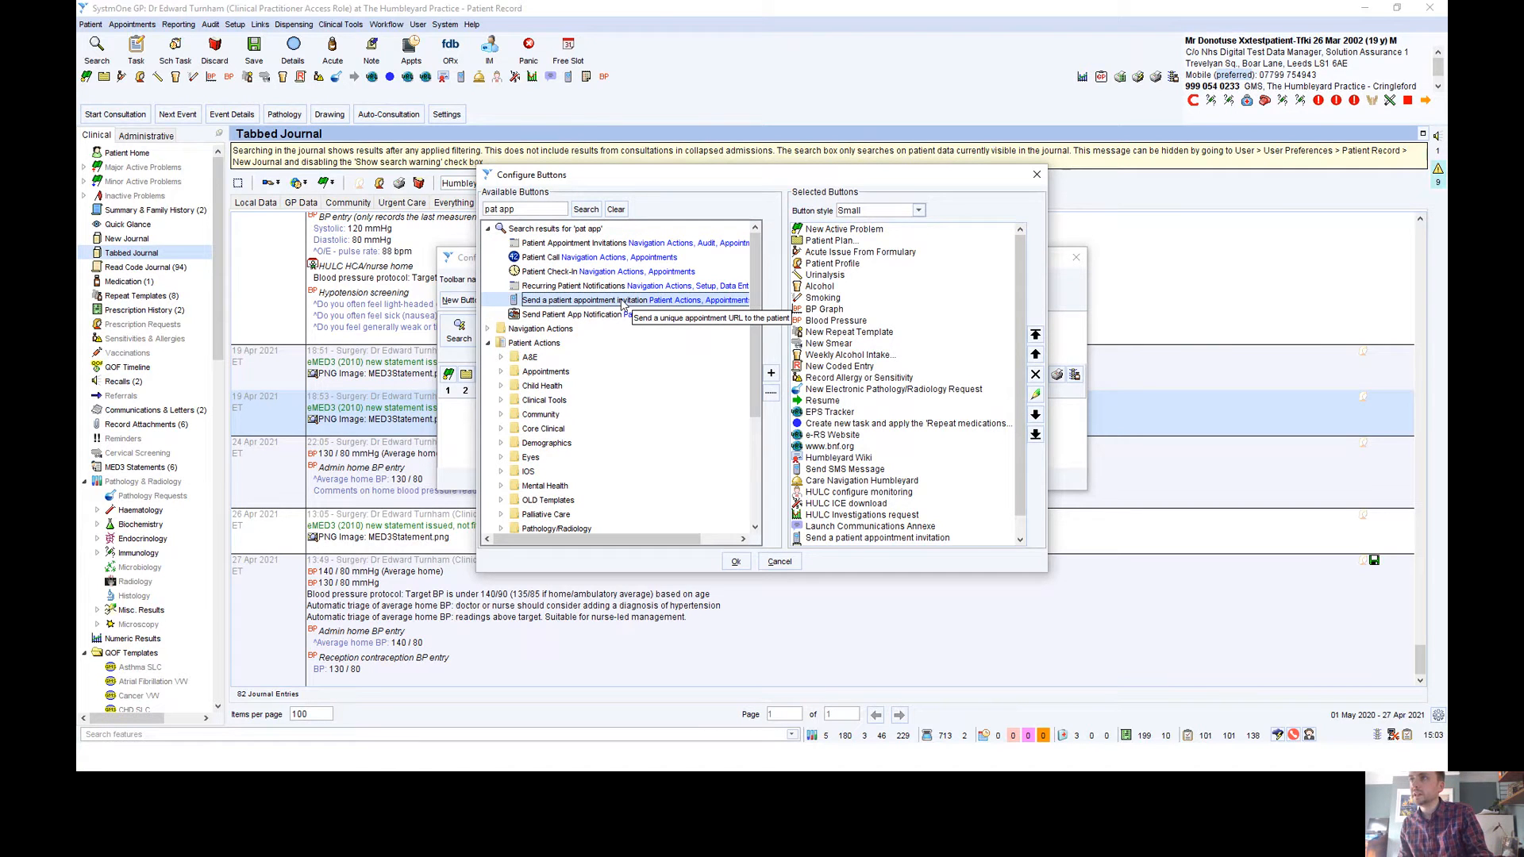
pyautogui.scroll(-1, 984, 440)
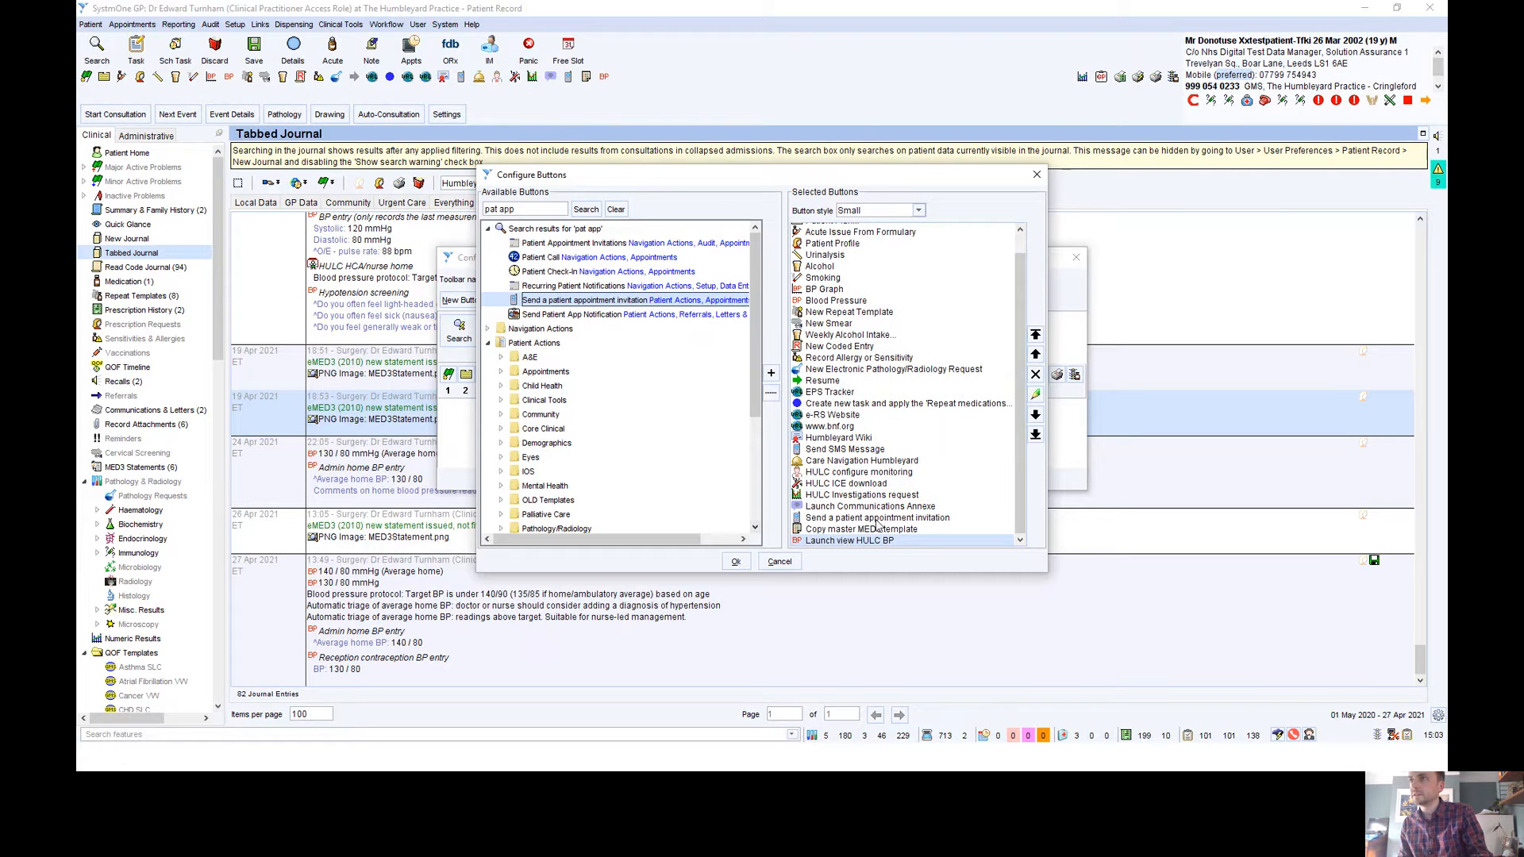
pyautogui.click(779, 561)
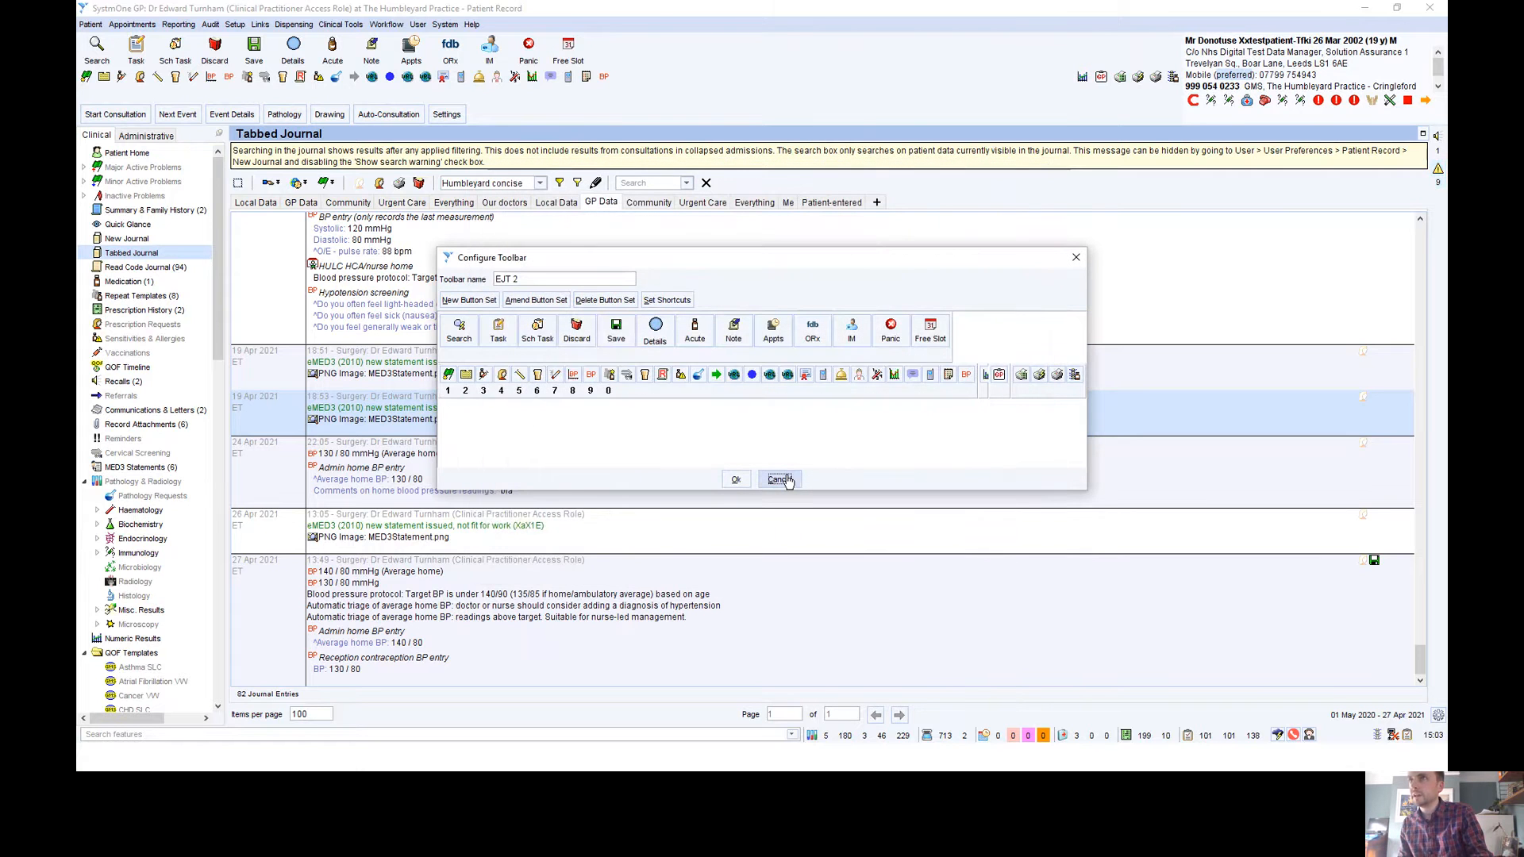
pyautogui.click(781, 479)
# - Start a patient appointment invitation using the doctor's face-to-face invitation type, sent via SMS
pyautogui.click(568, 77)
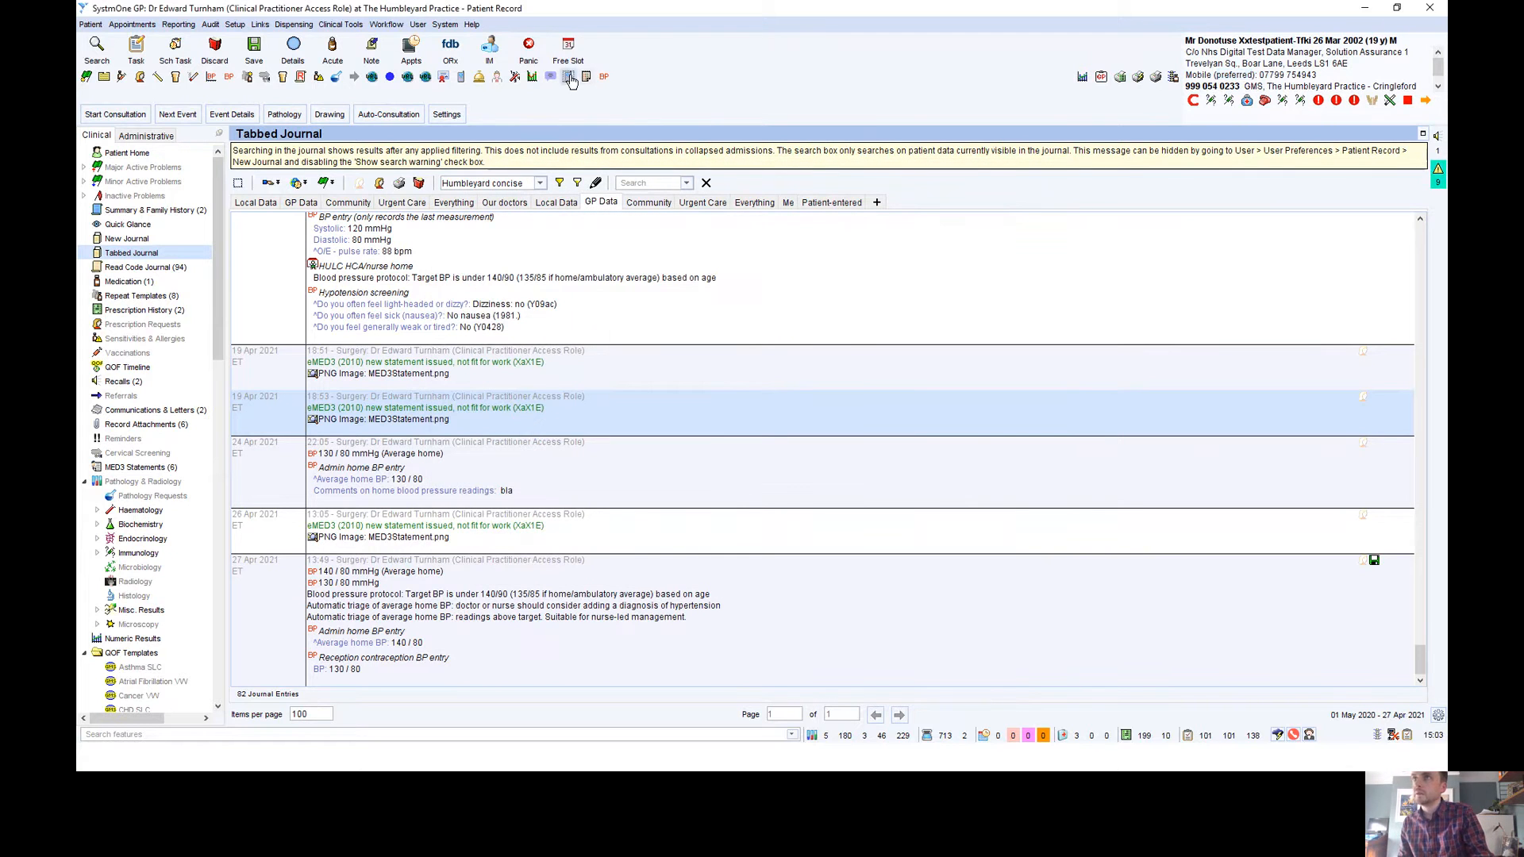
pyautogui.click(822, 370)
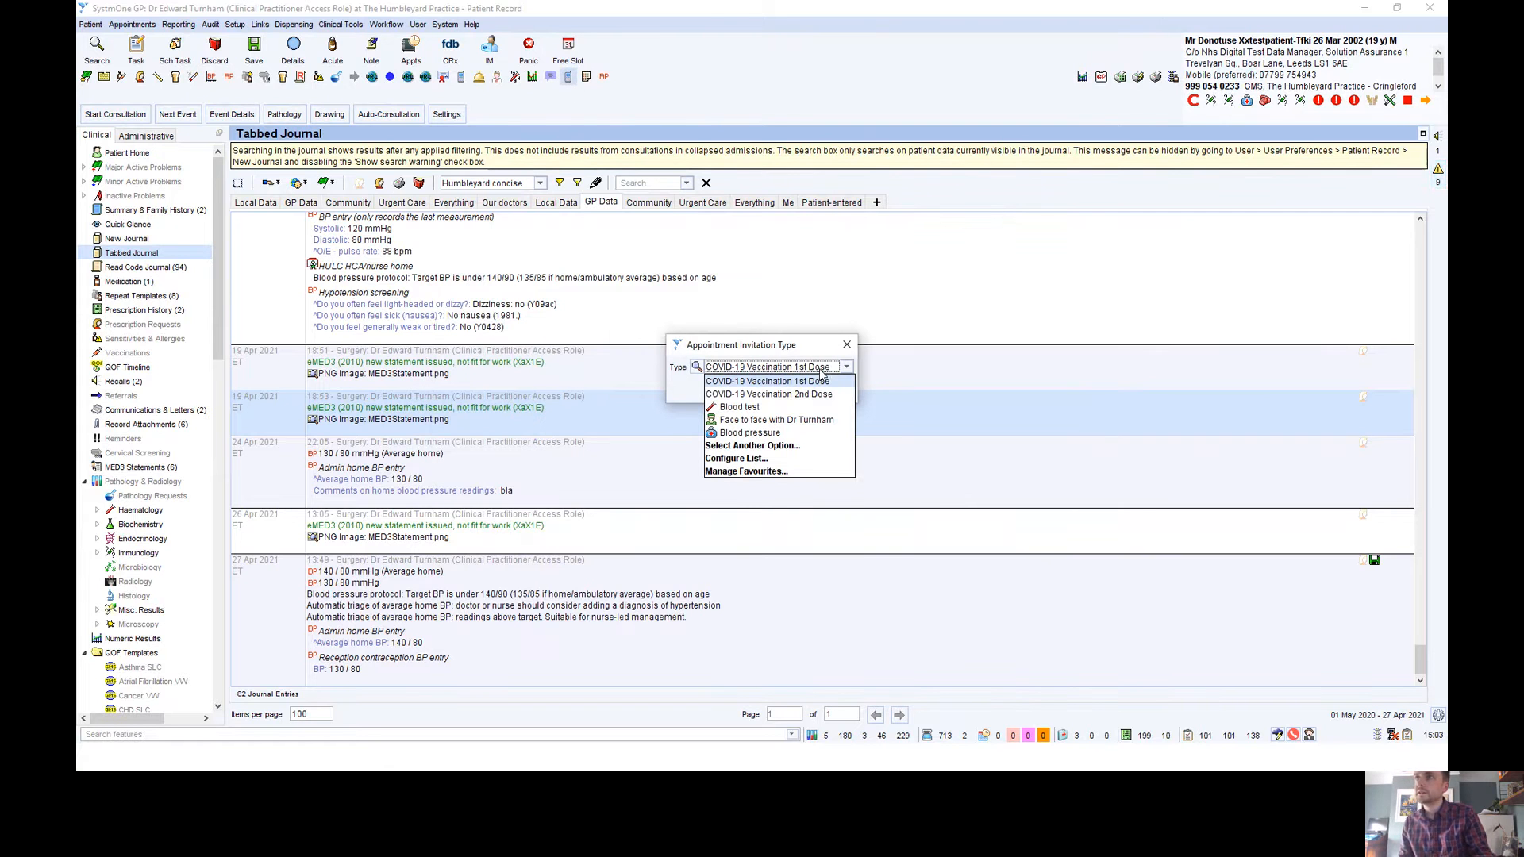
pyautogui.click(784, 422)
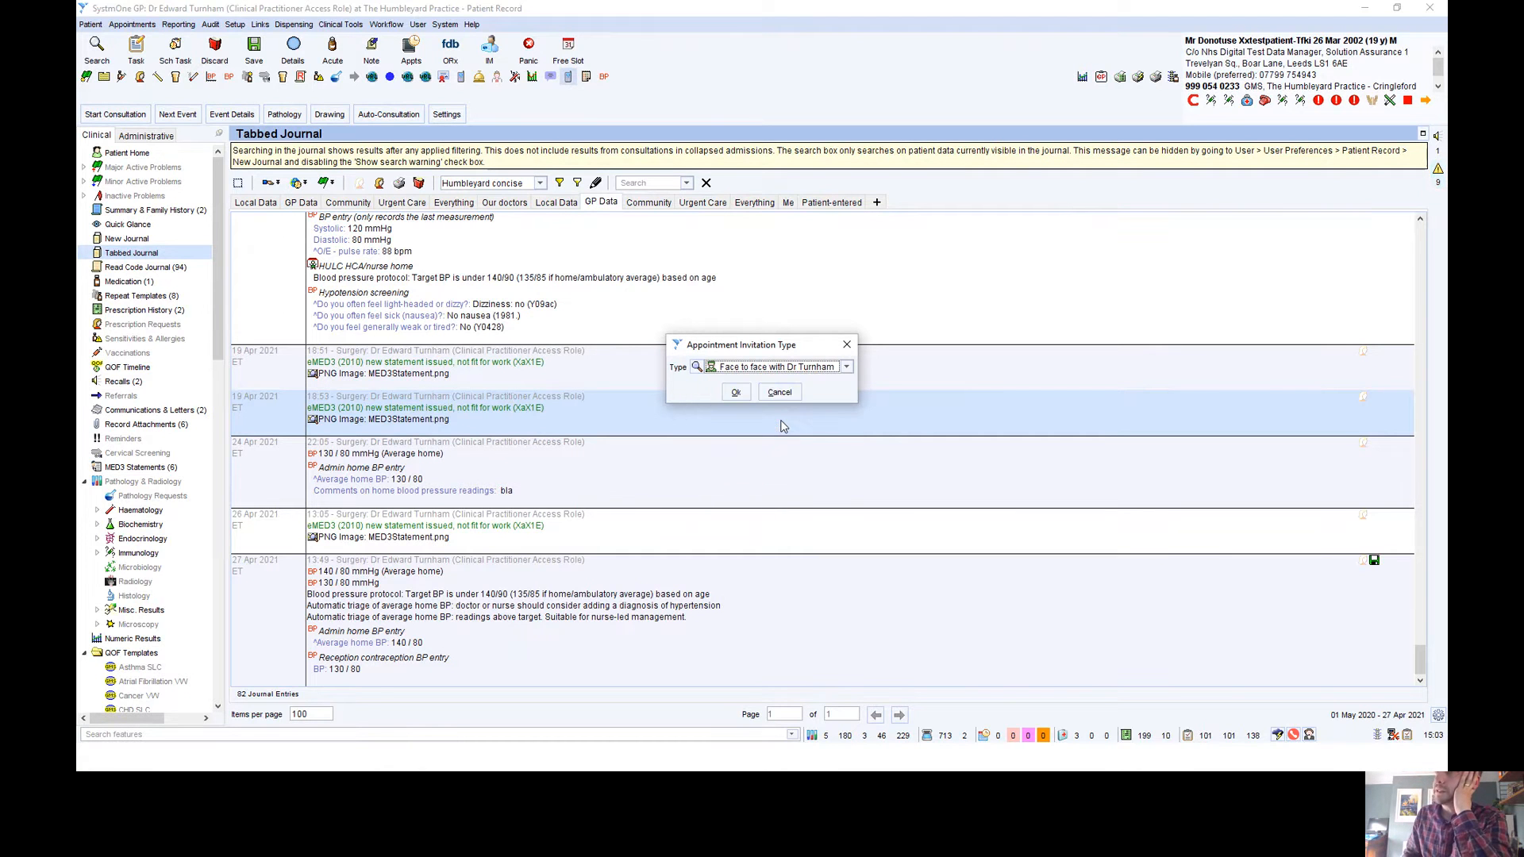
pyautogui.click(737, 394)
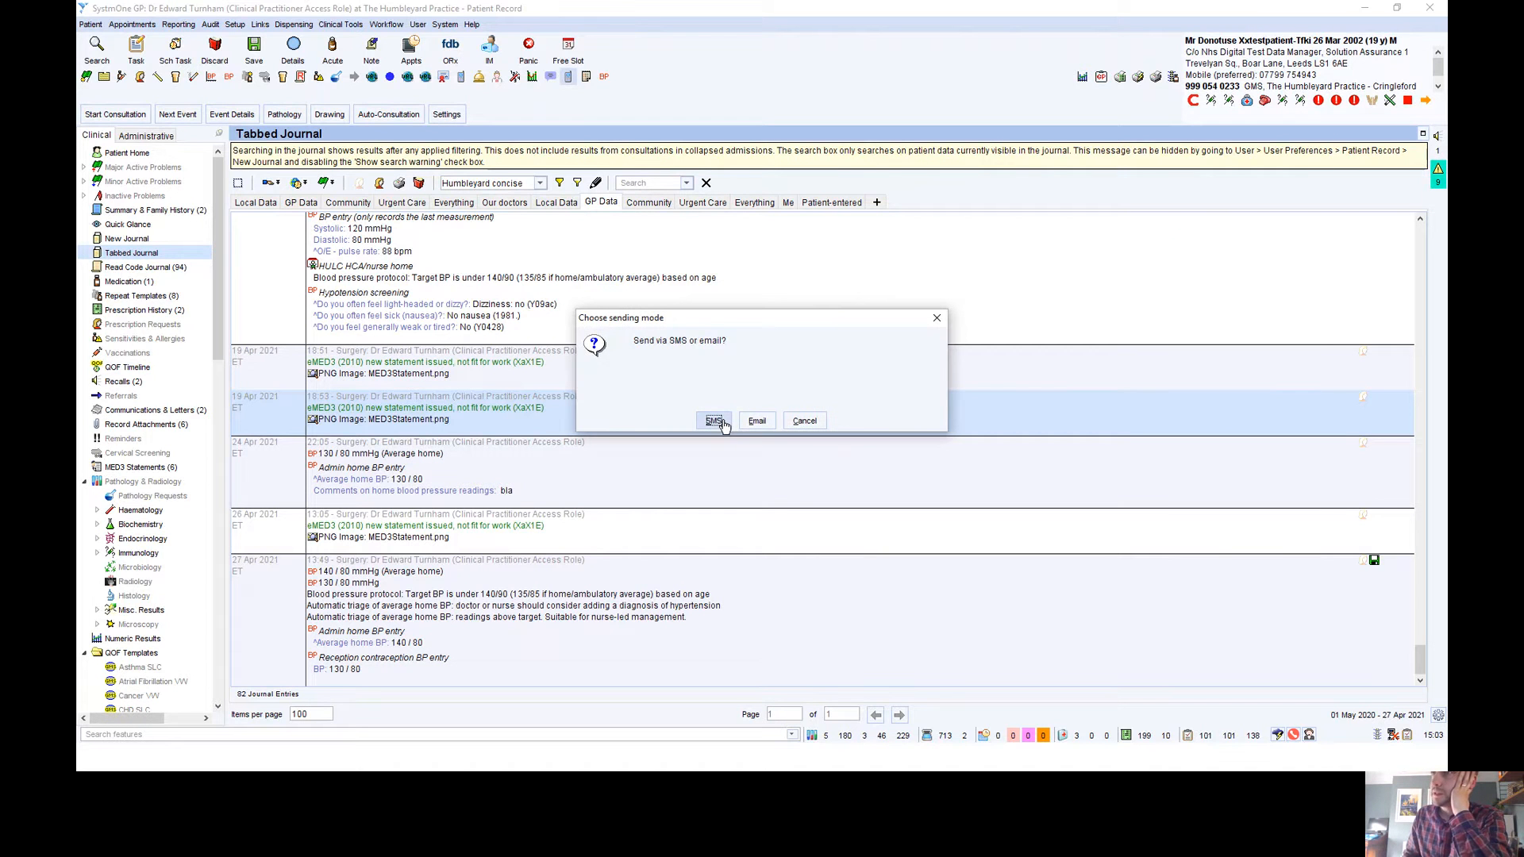
pyautogui.click(717, 422)
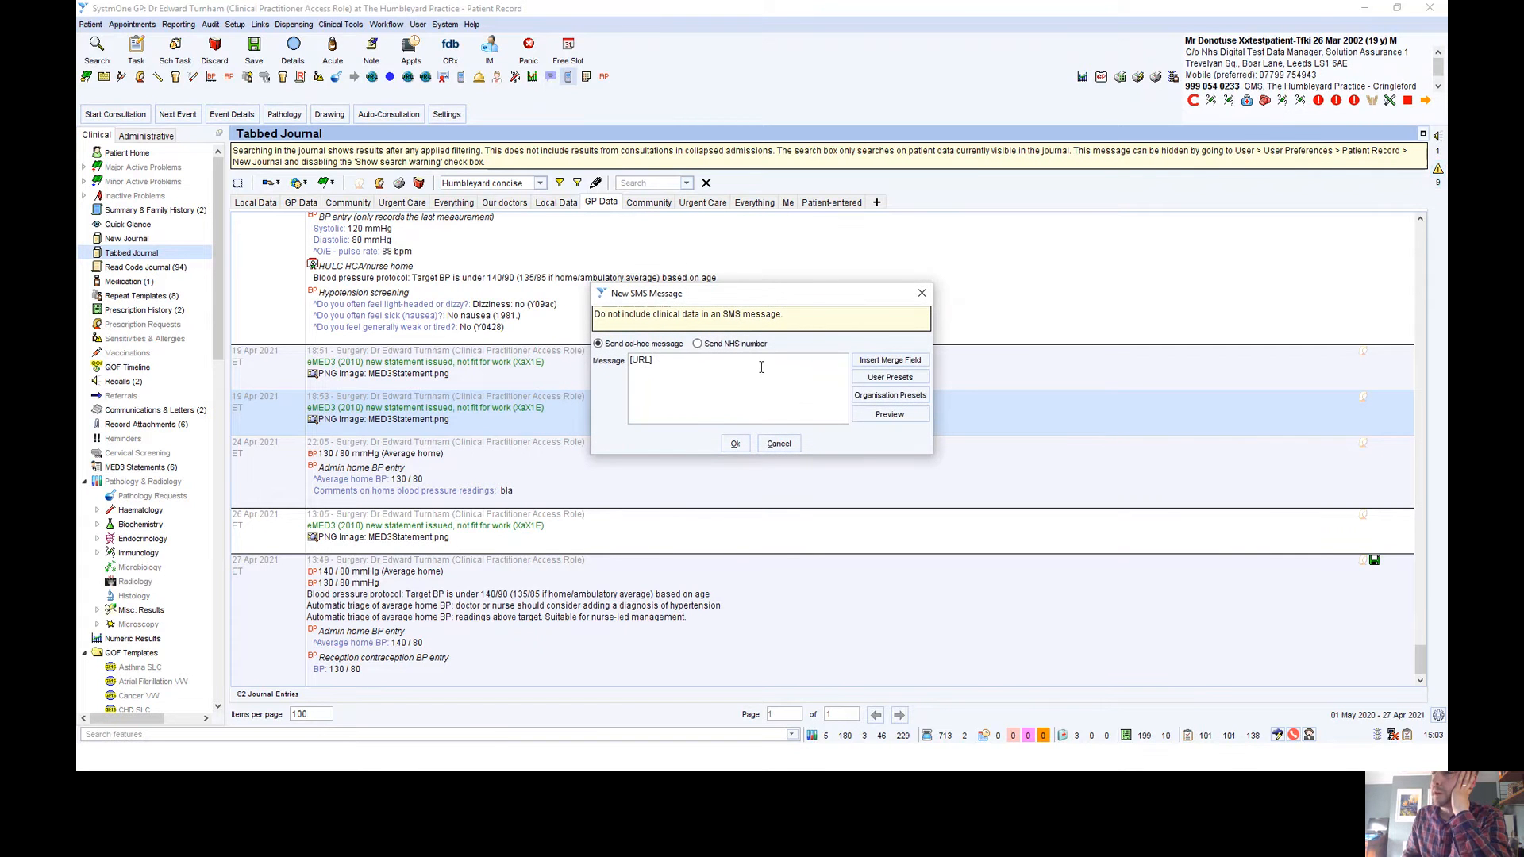
# - Add the user preset about booking a face-to-face appointment after the [URL] field in the SMS, and confirm the invitation
pyautogui.click(897, 379)
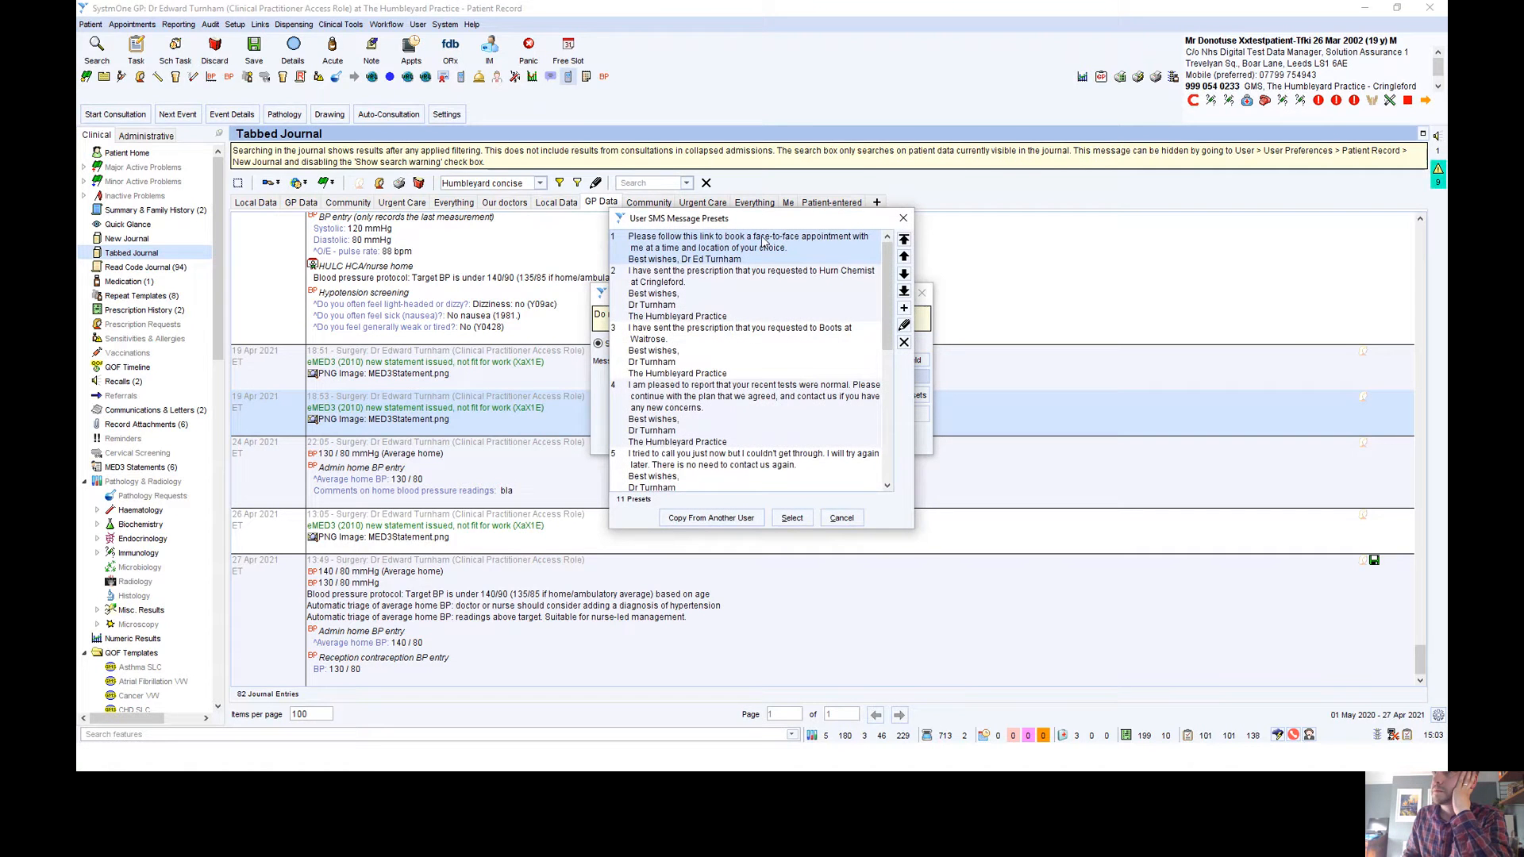
pyautogui.doubleClick(763, 248)
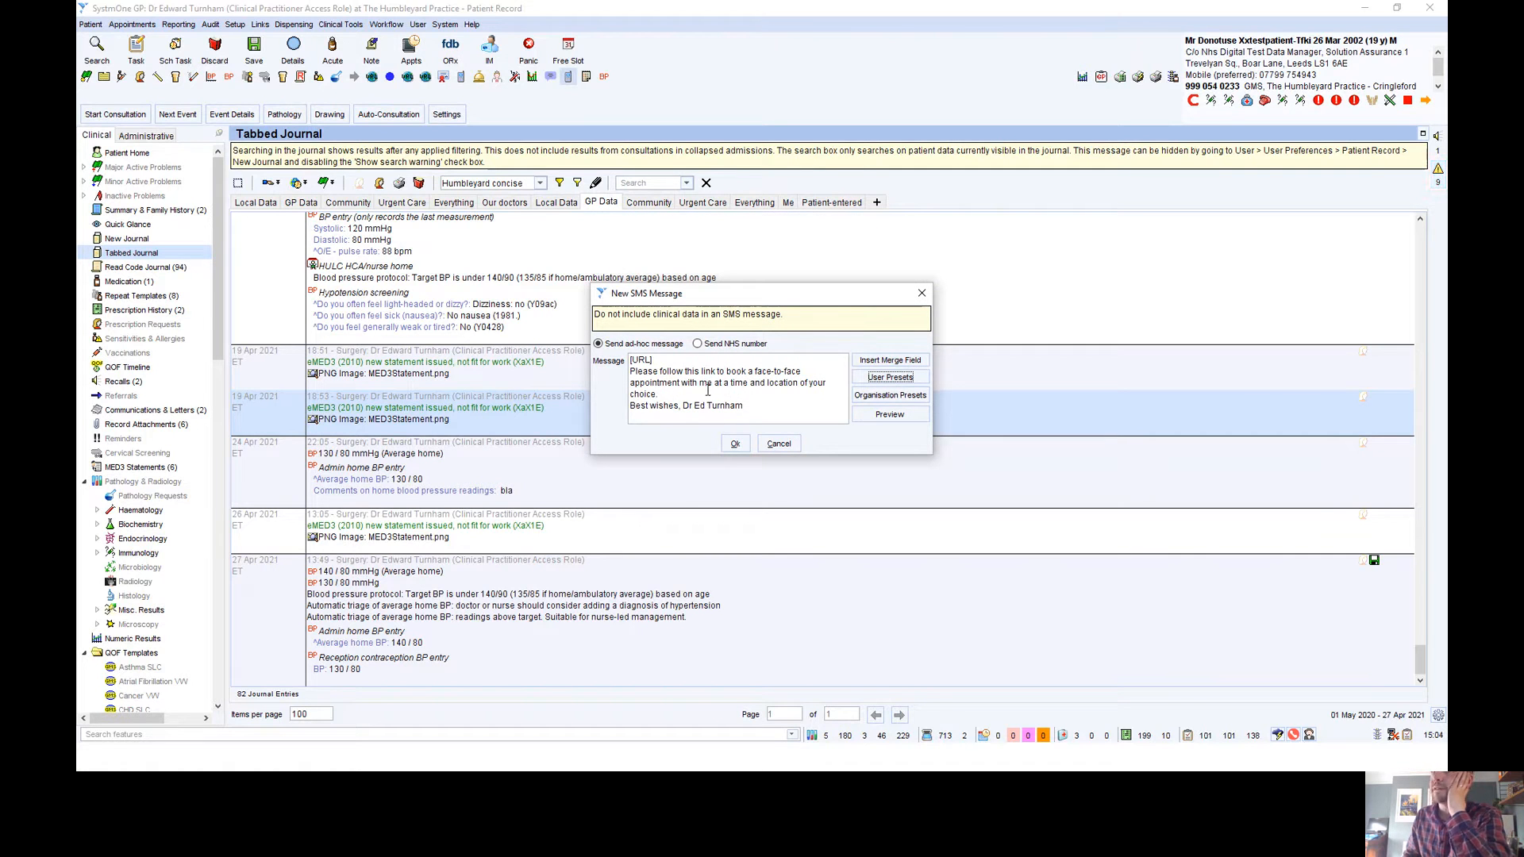
pyautogui.click(735, 444)
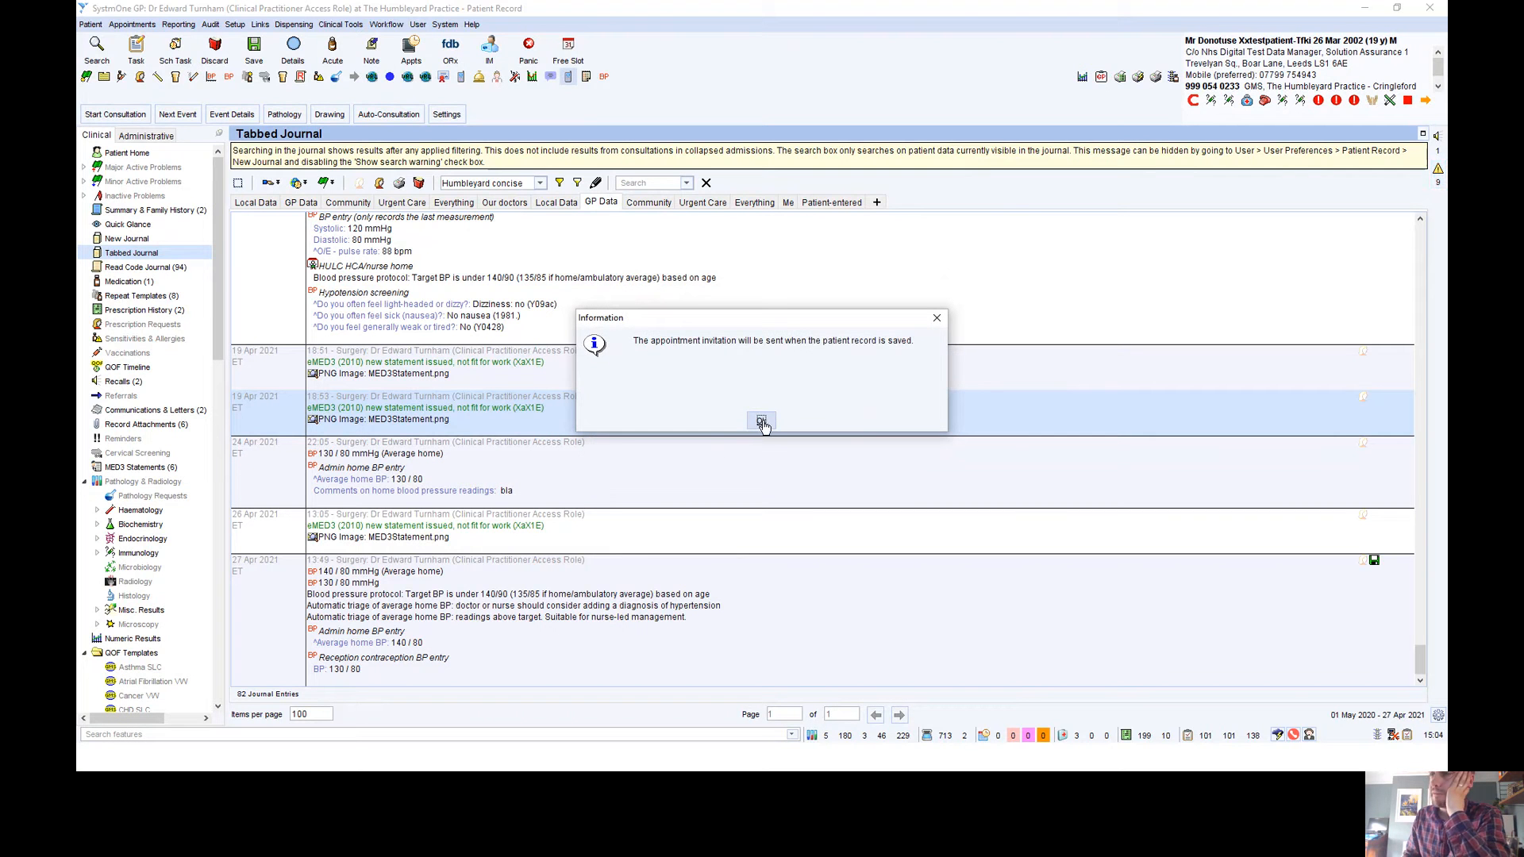
pyautogui.click(762, 421)
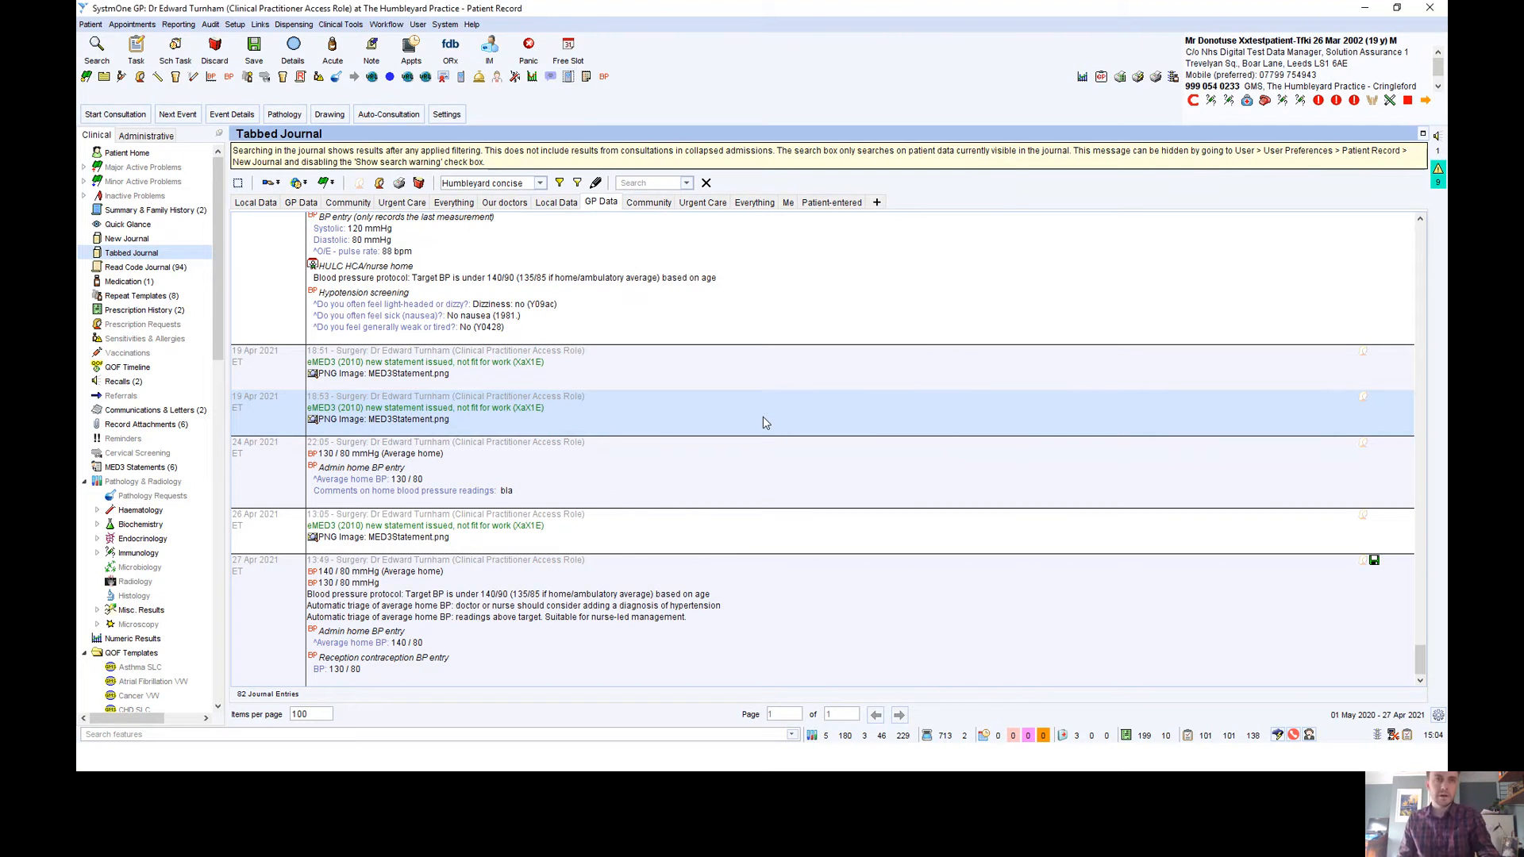
# - Switch to VLC media player and start playback
pyautogui.hotkey('alt', 'Tab')
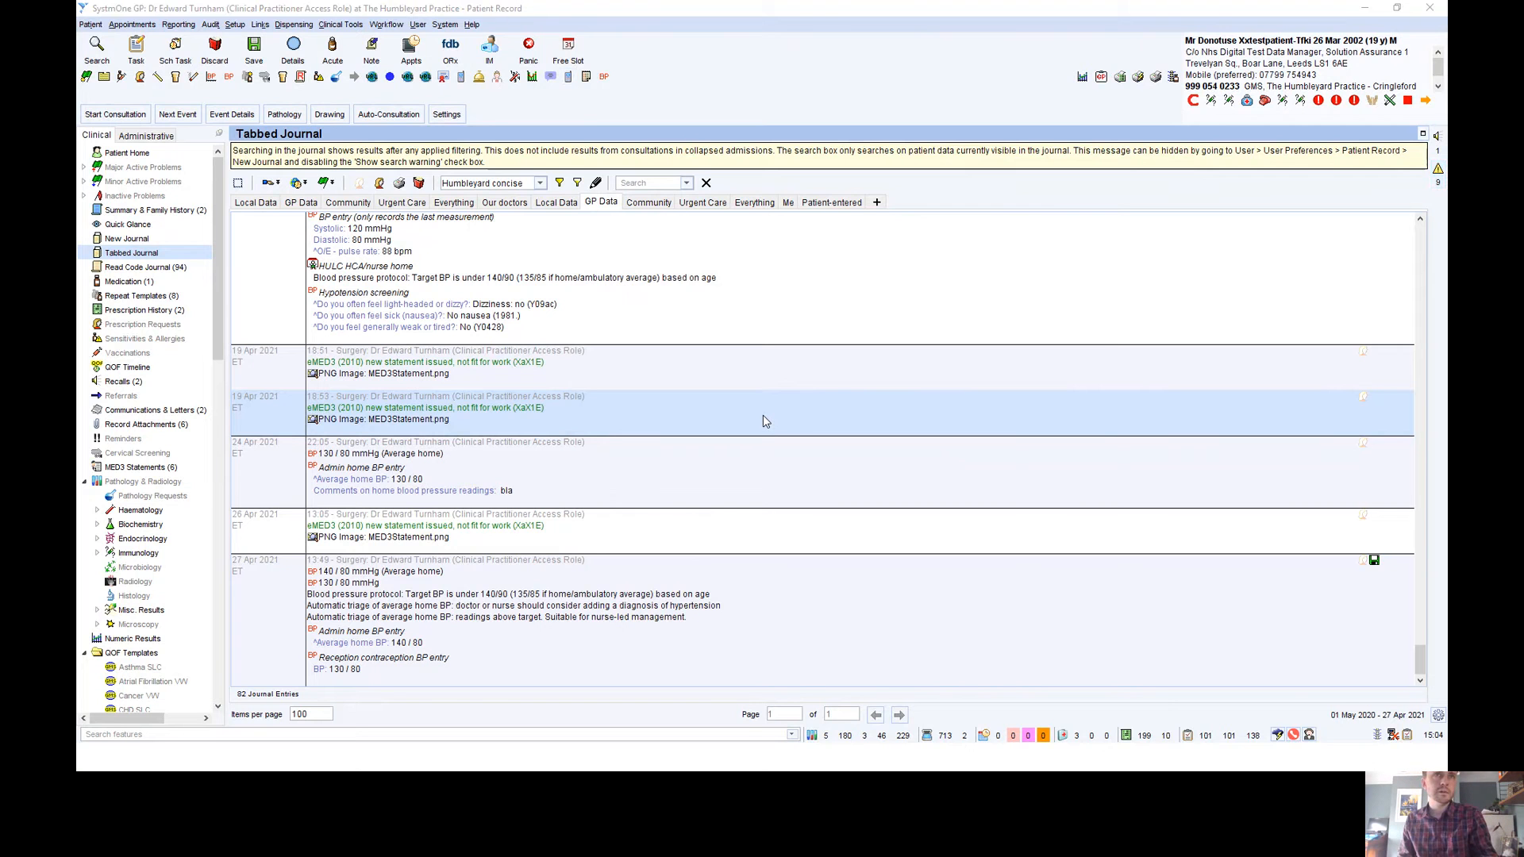
pyautogui.hotkey('alt', 'Tab')
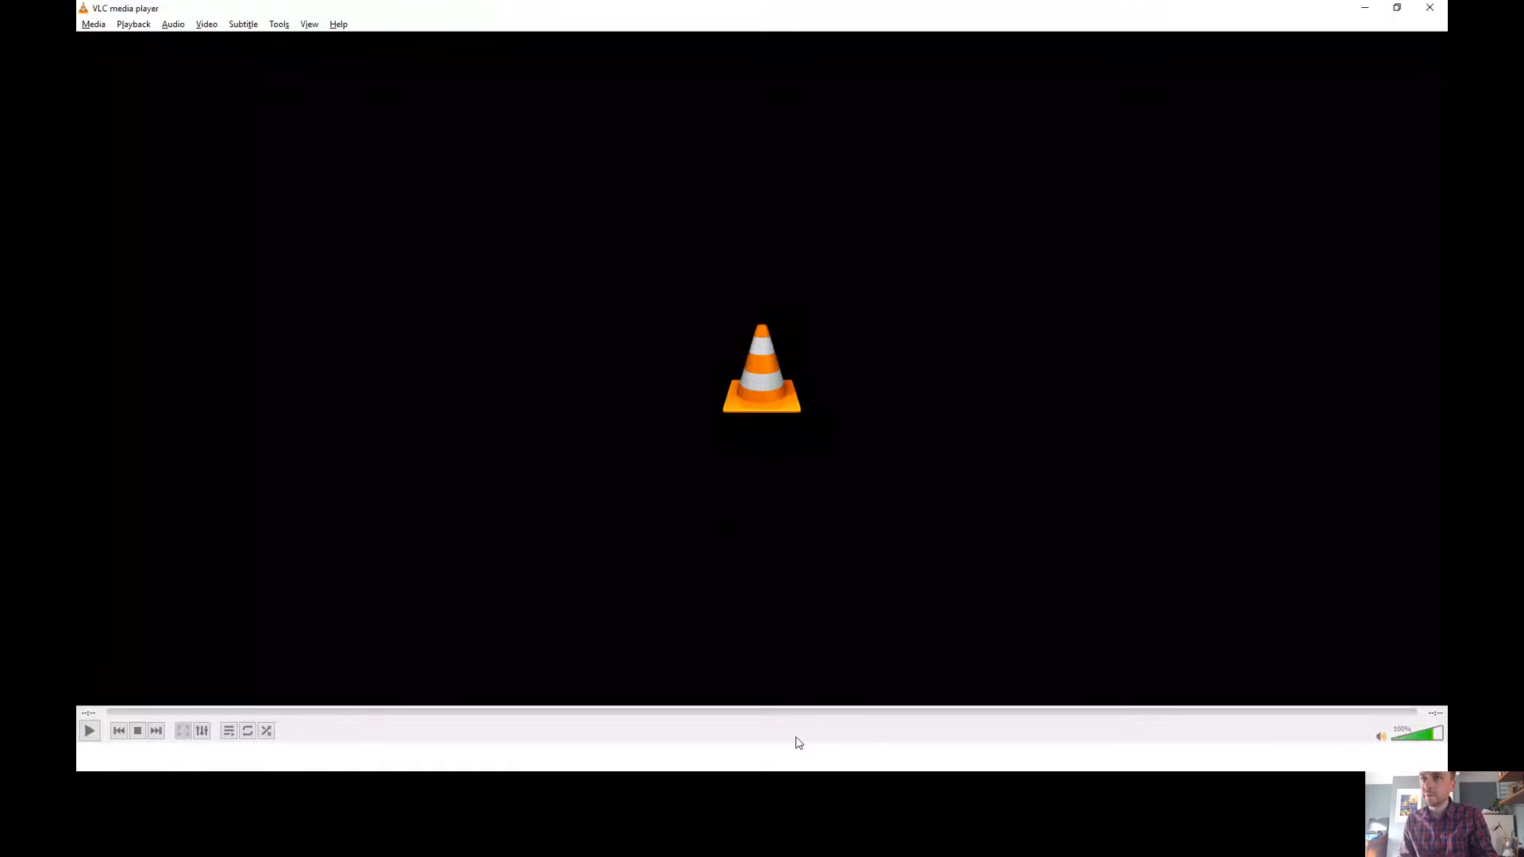
pyautogui.click(89, 730)
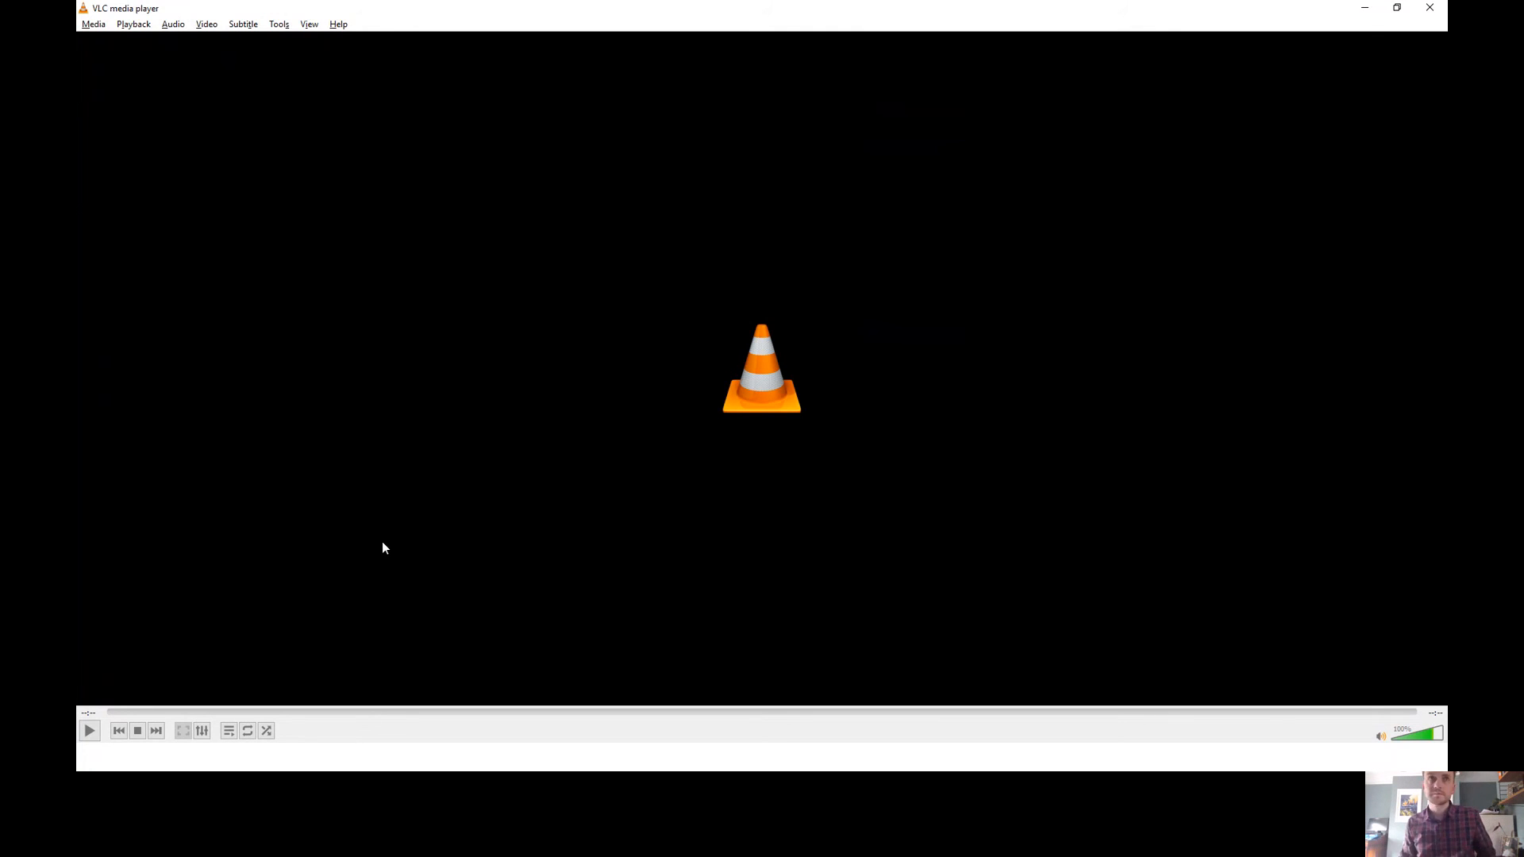
pyautogui.hotkey('alt', 'Tab')
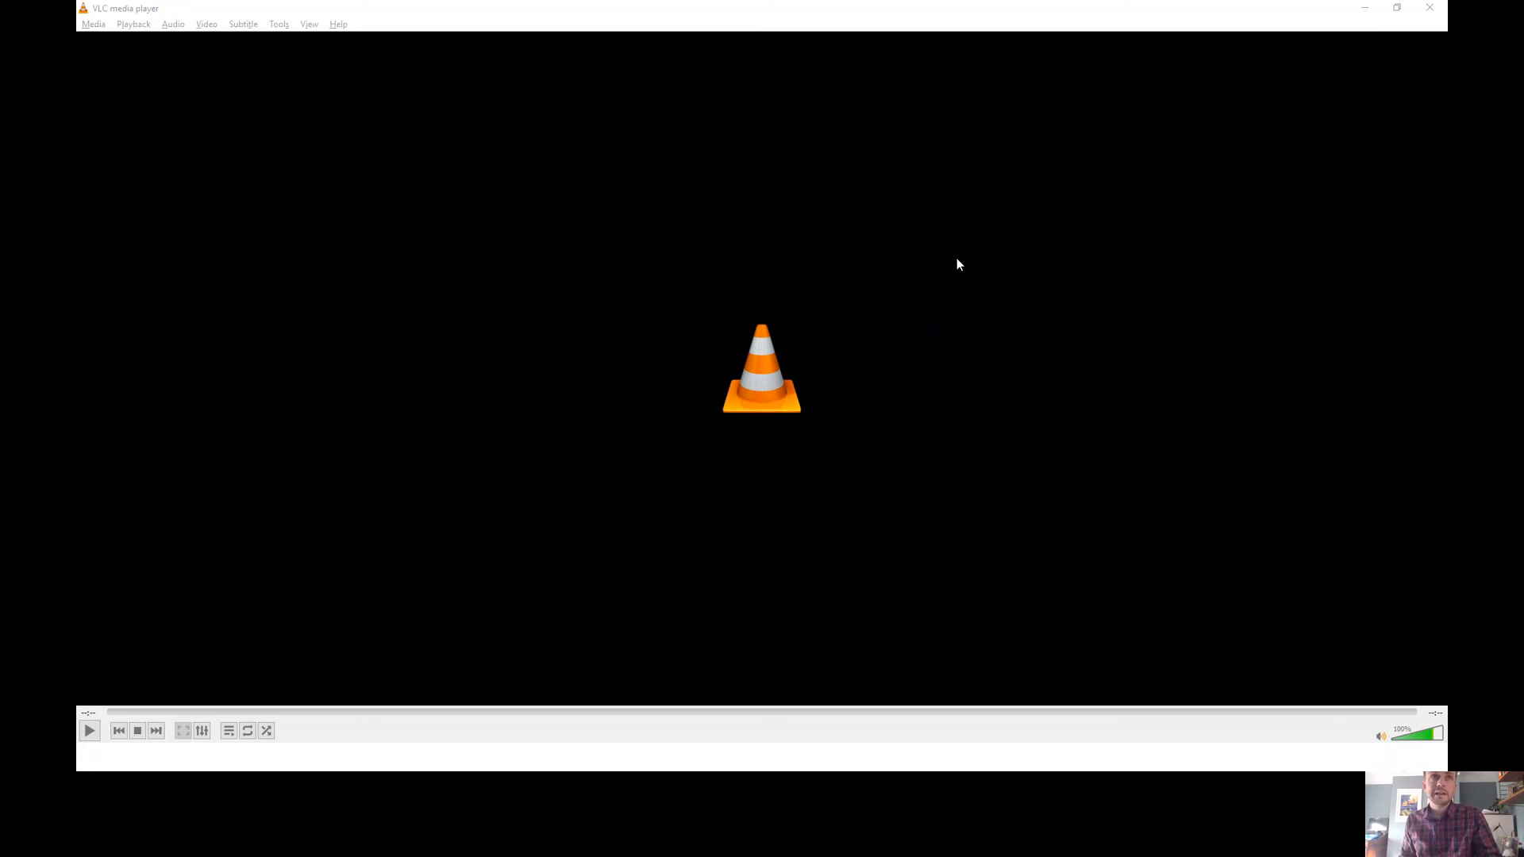